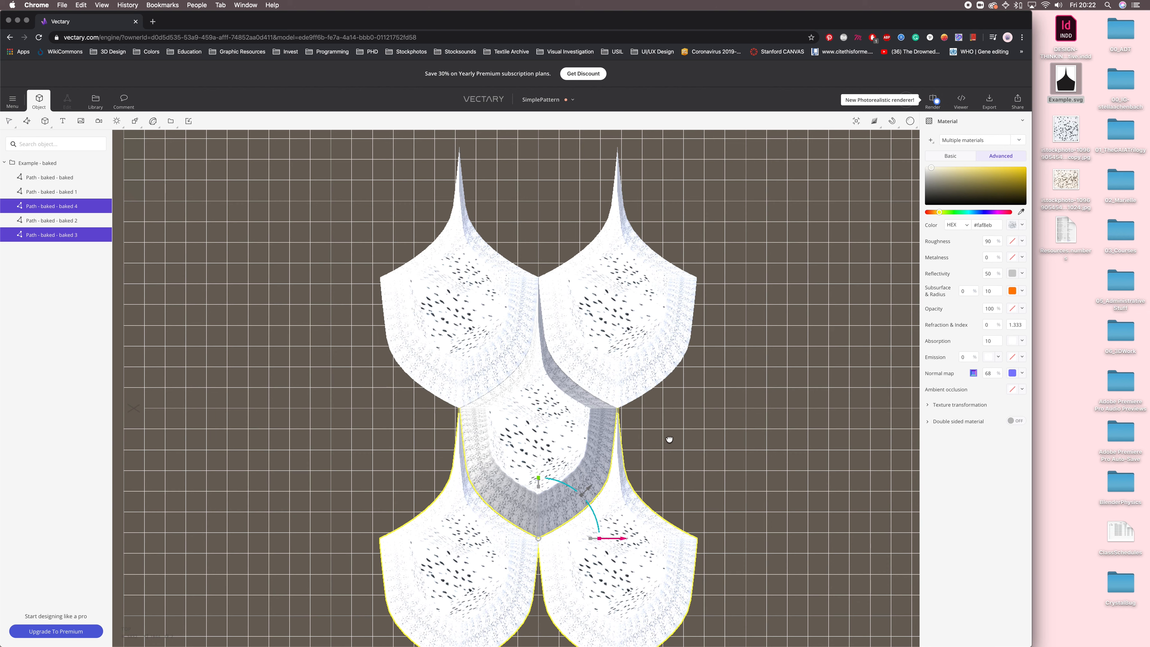
- Move the whole five-scale group along the X axis to about -67.9
left_click(677, 439)
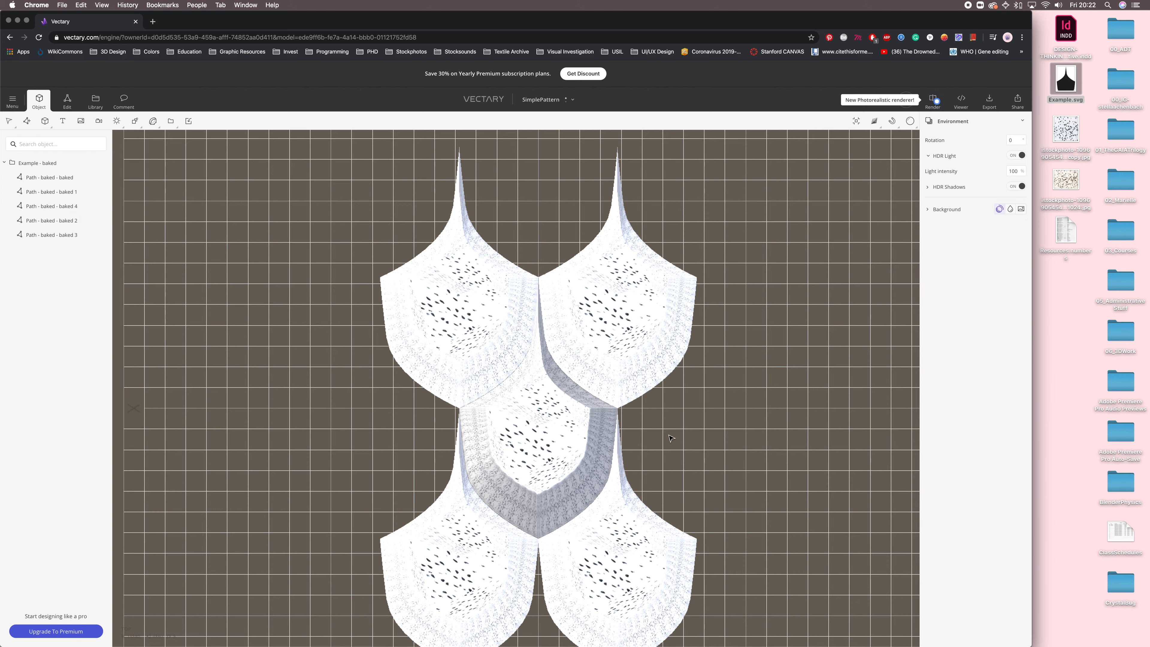
scroll(671, 438, "down", 3)
left_click(518, 369)
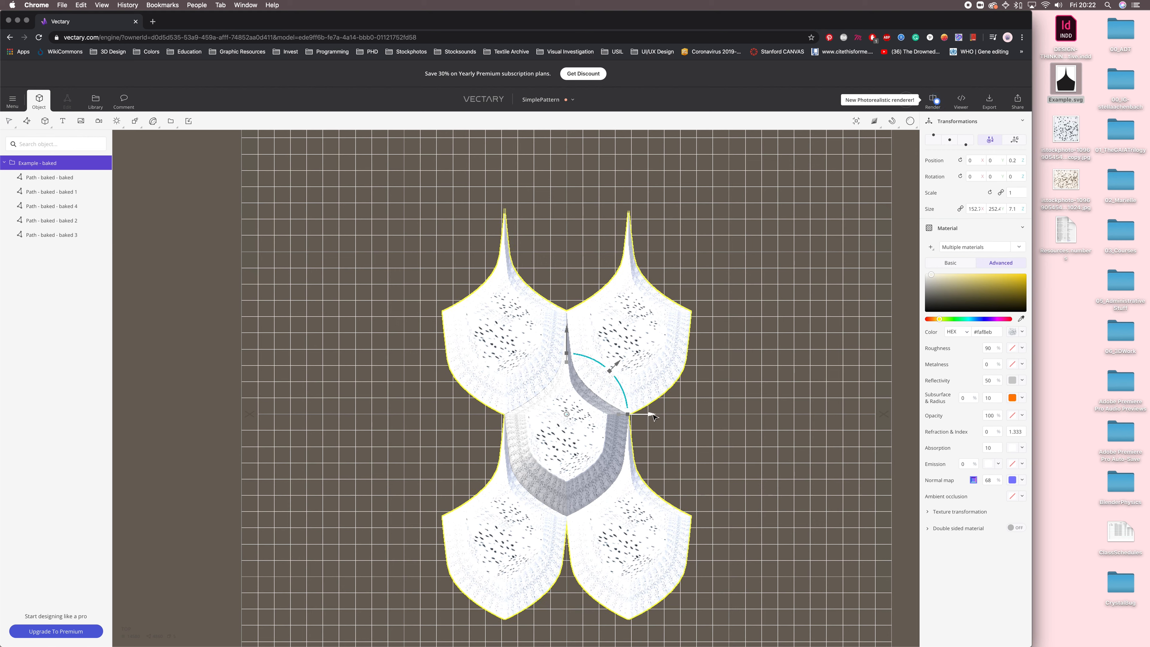
left_click_drag(654, 417, 542, 423)
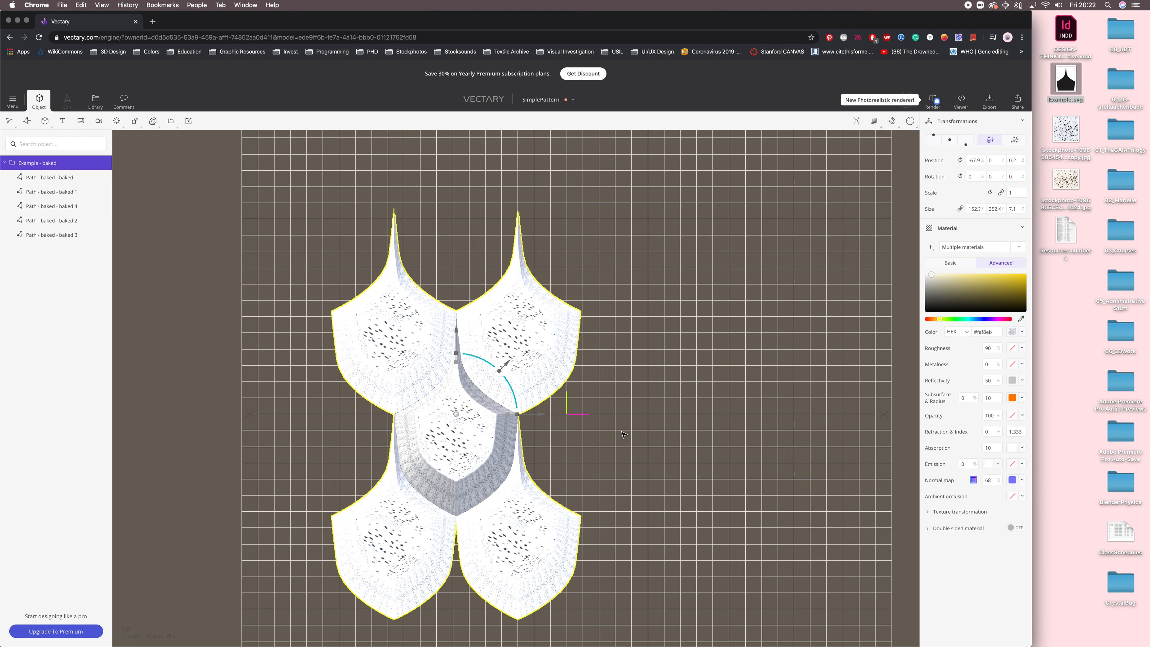
- Duplicate the middle scale and offset the copy 76 along X so it sits beside the original in the middle row
left_click(459, 457)
right_click(460, 457)
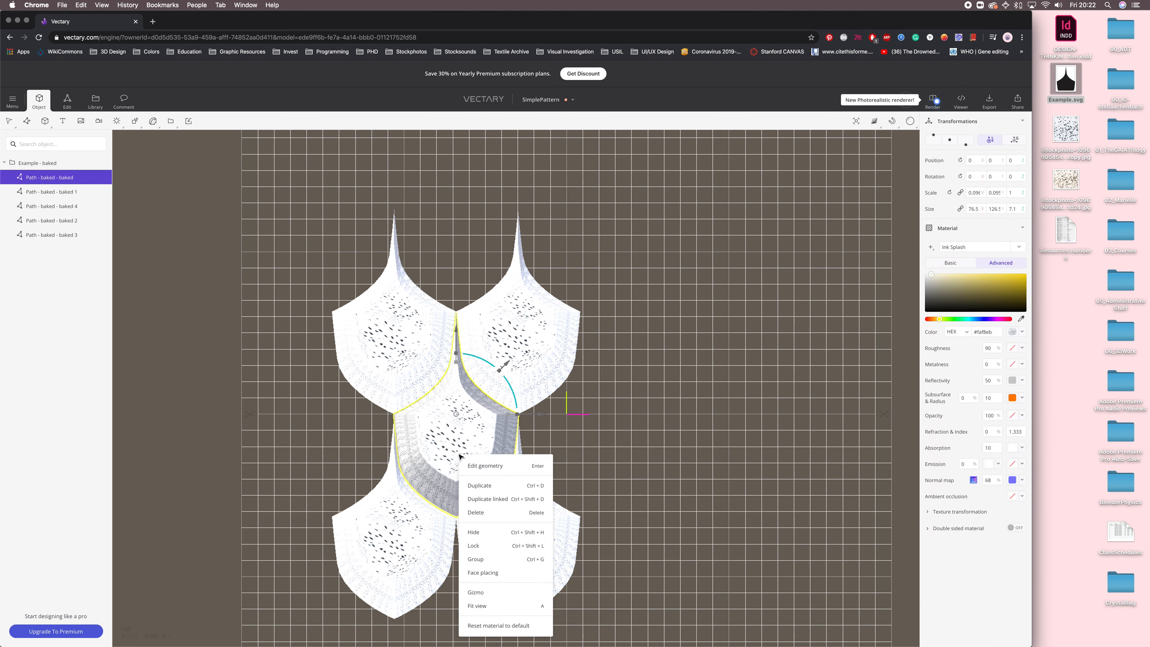
left_click(481, 484)
left_click_drag(541, 414, 664, 416)
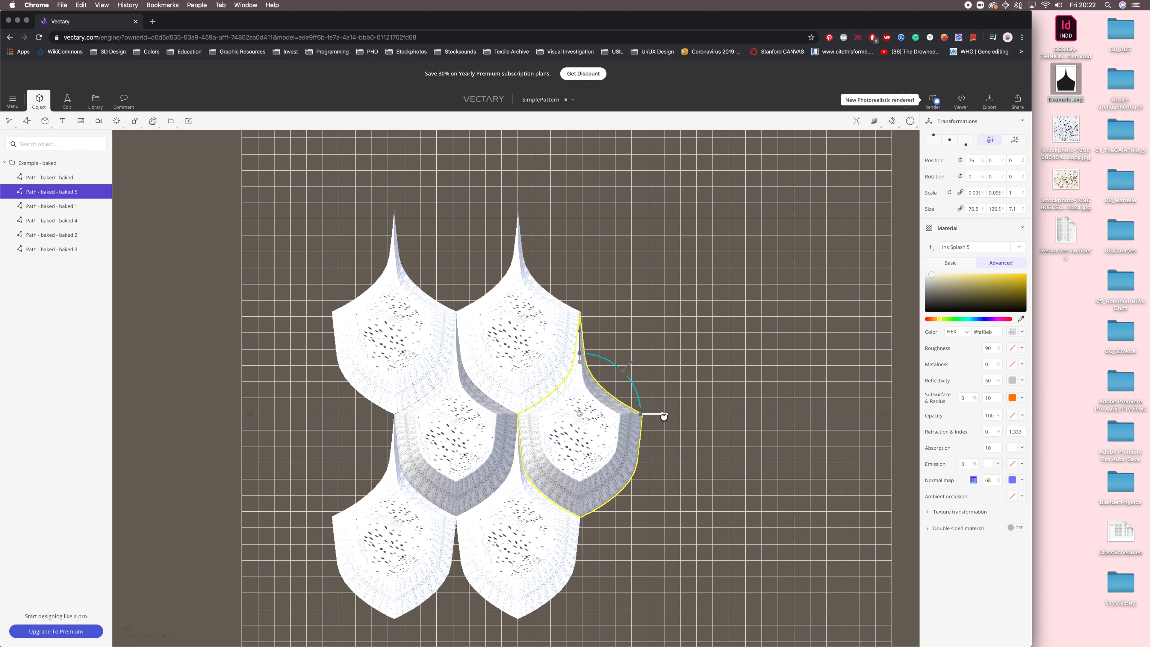
left_click_drag(664, 416, 664, 416)
left_click(809, 460)
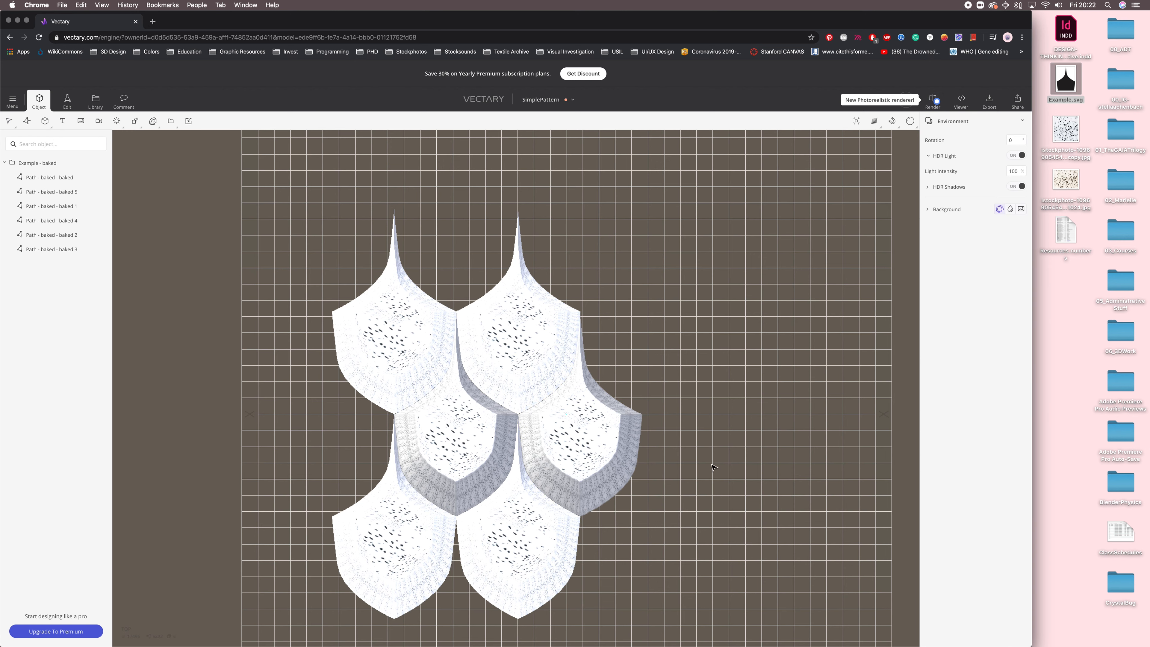
- Duplicate the six-scale group and place the copy directly beside the original at about X 84.5
left_click(620, 444)
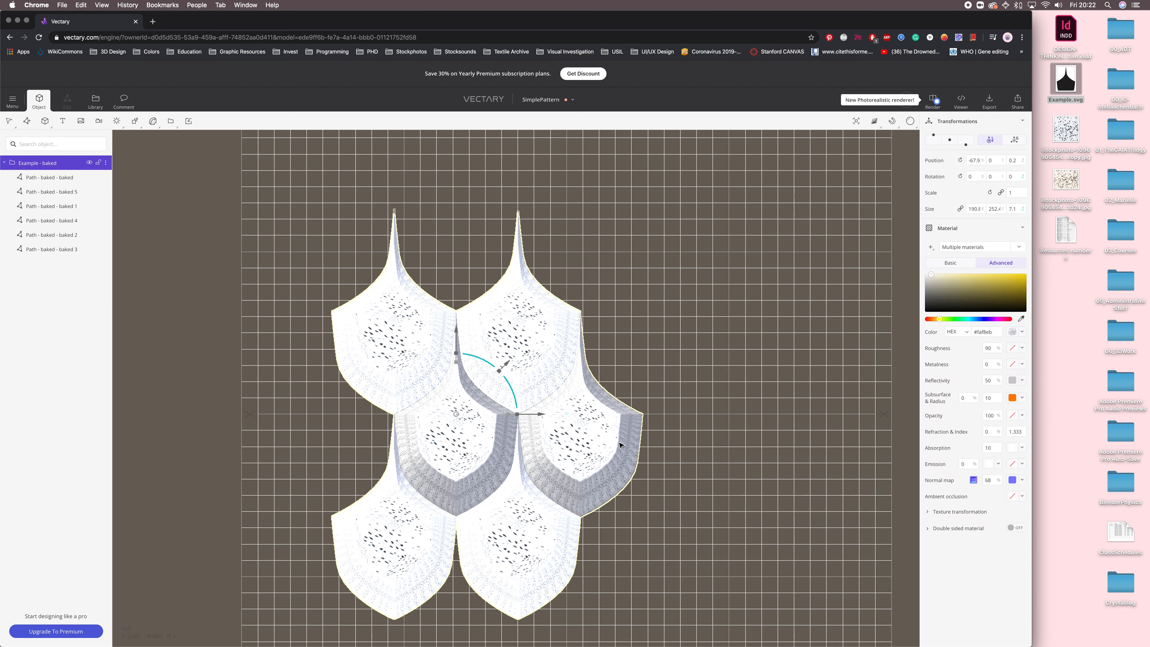
right_click(620, 445)
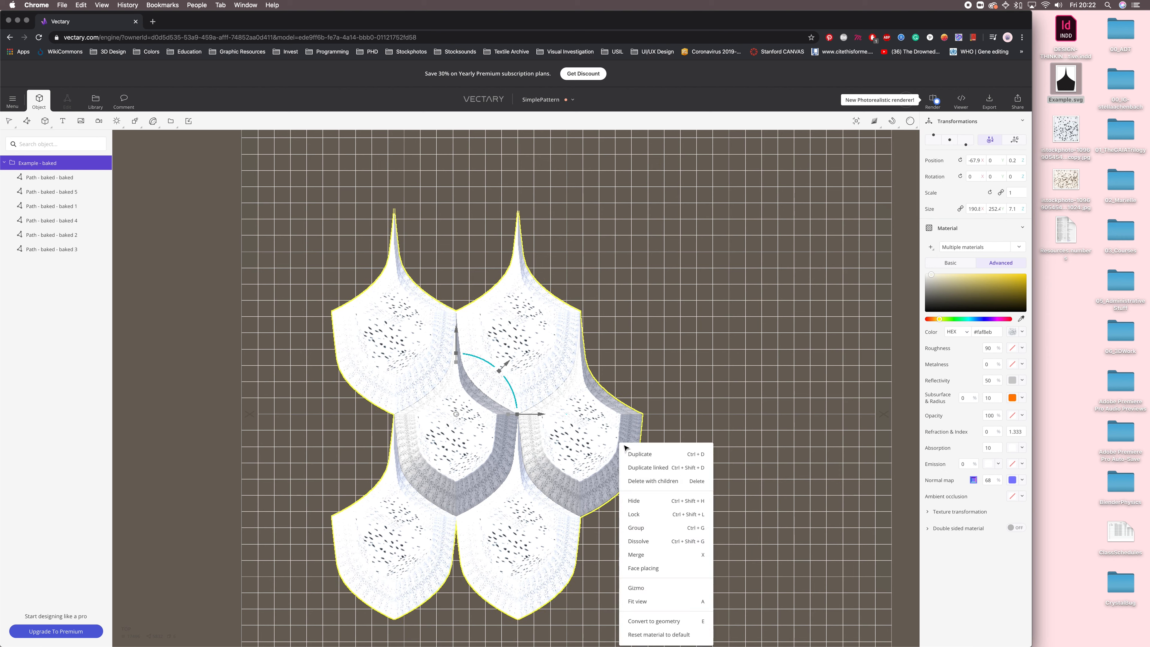
left_click(624, 450)
left_click_drag(540, 416, 788, 418)
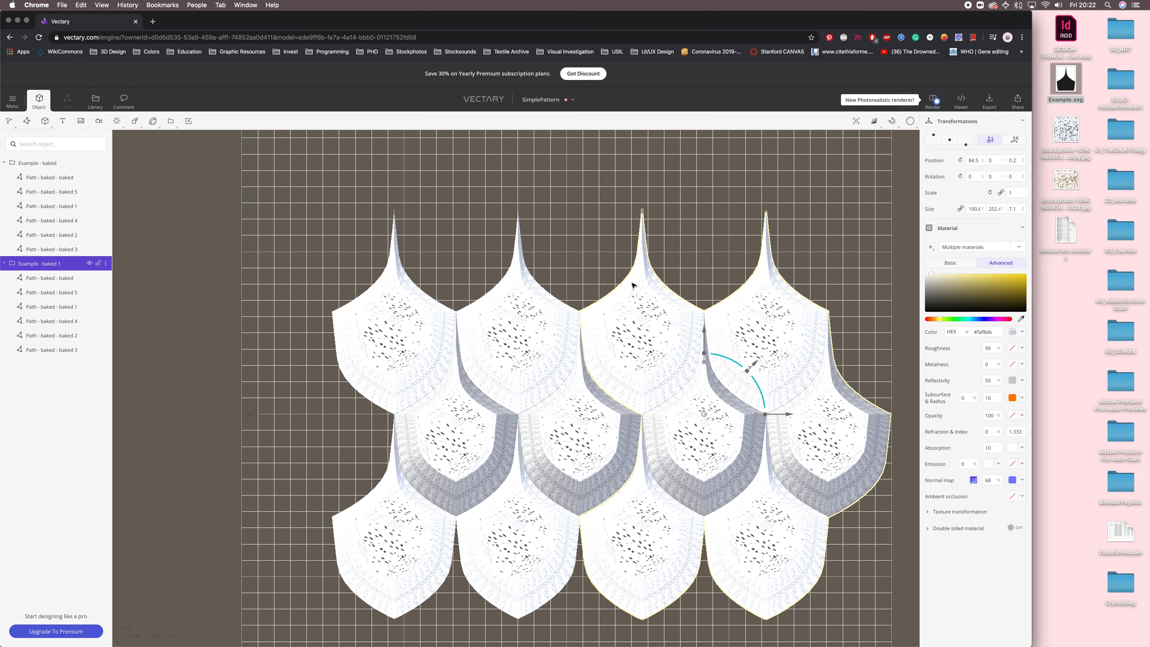
left_click(557, 240)
- Select both scale groups and move them together leftward and up toward the grid's upper edge
scroll(574, 282, "down", 5)
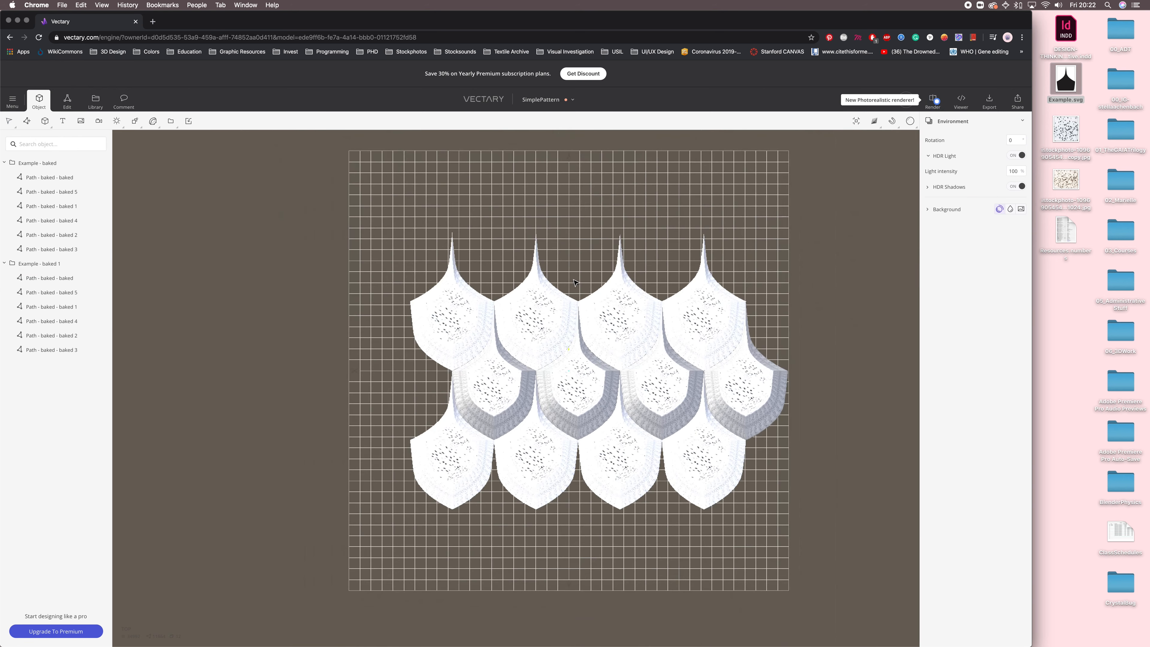
left_click(481, 308)
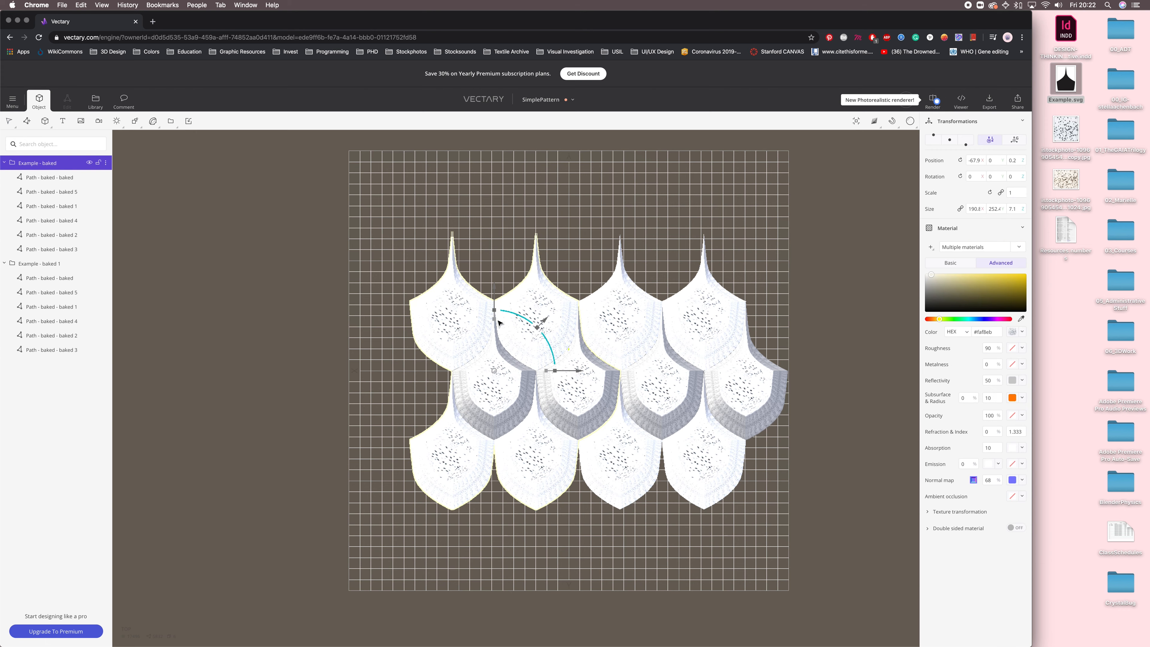
left_click(662, 376, "shift")
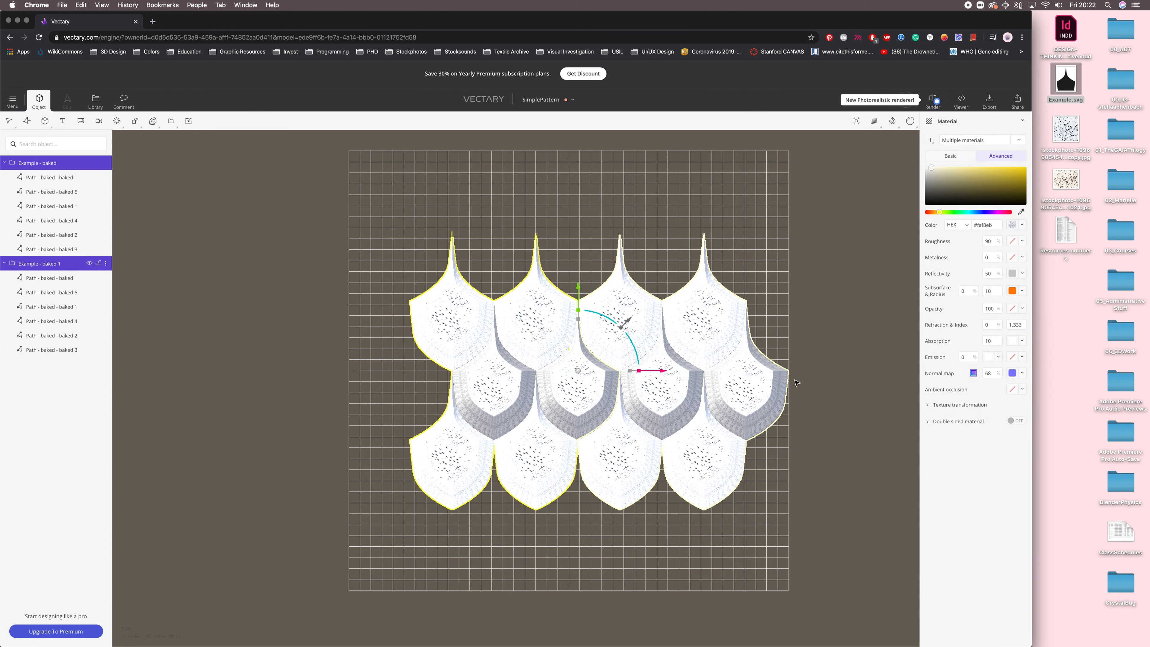
left_click_drag(639, 371, 616, 370)
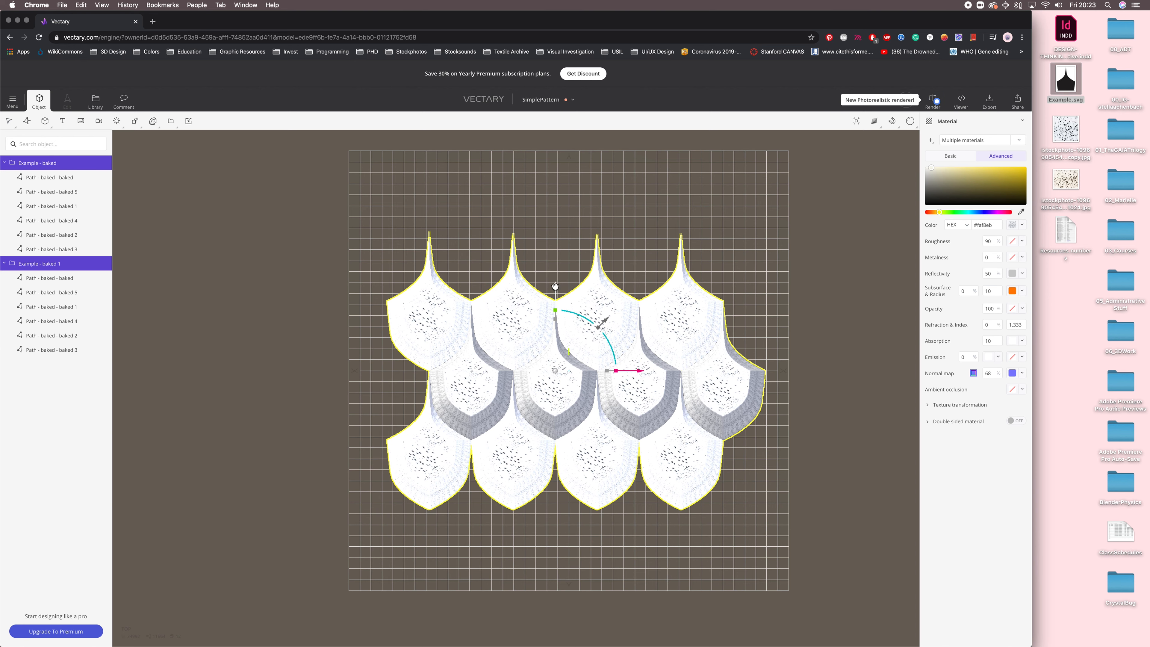
left_click_drag(555, 287, 555, 214)
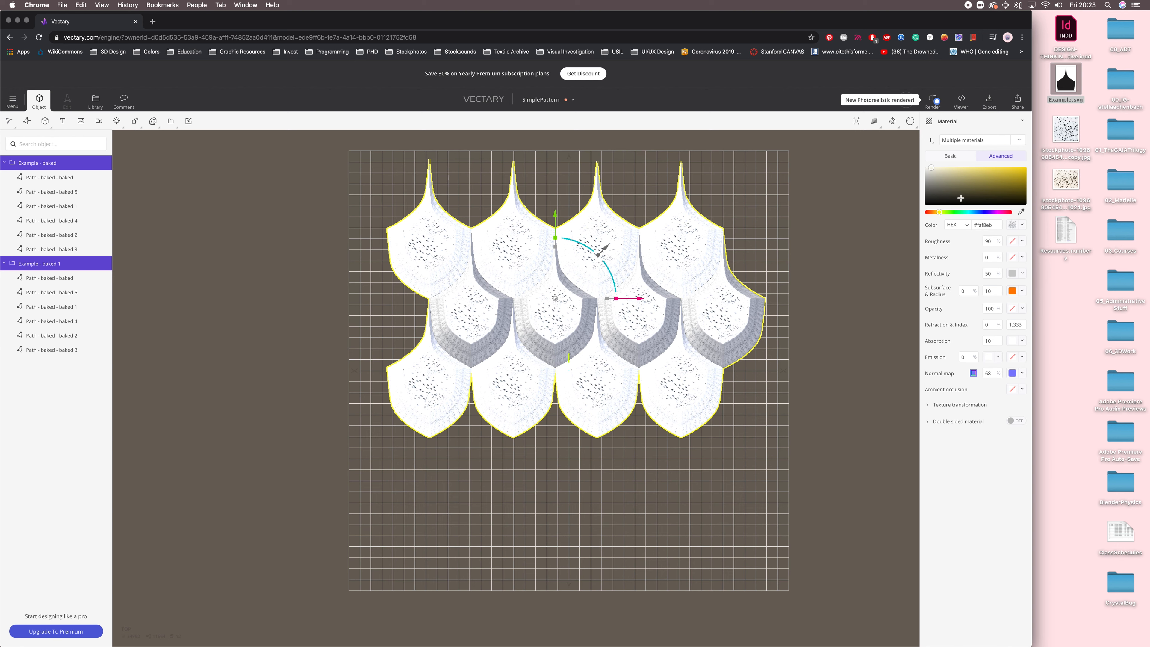
- Duplicate both scale groups together and move the copies below the originals, shifted half a scale to the right
double_click(534, 267)
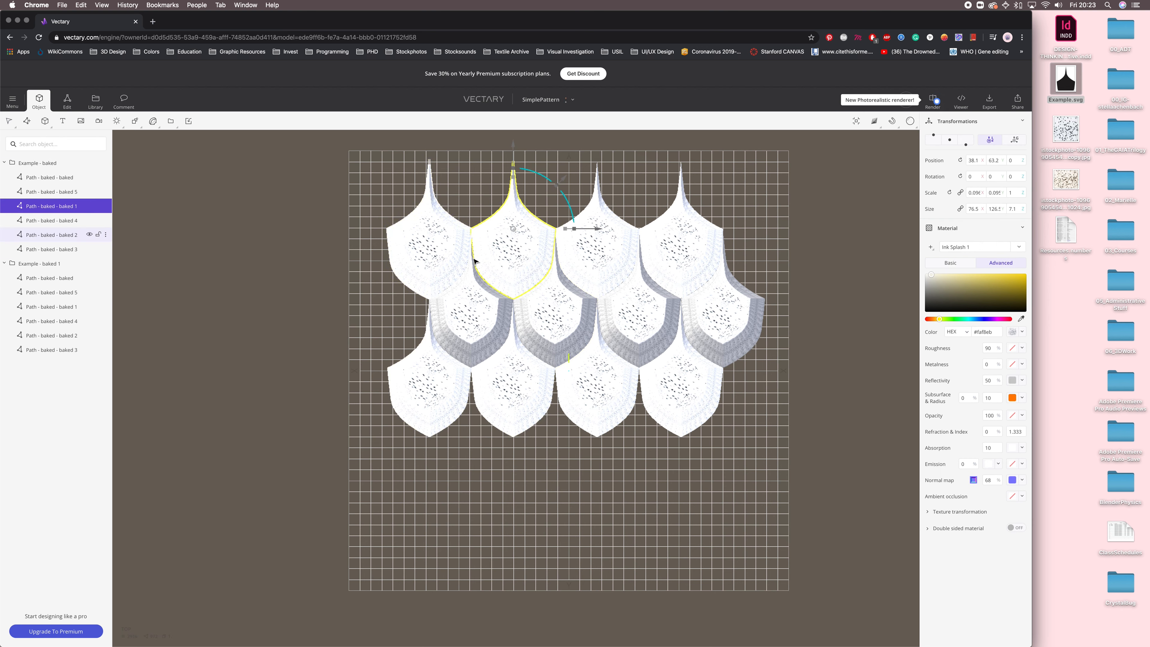
left_click(37, 164)
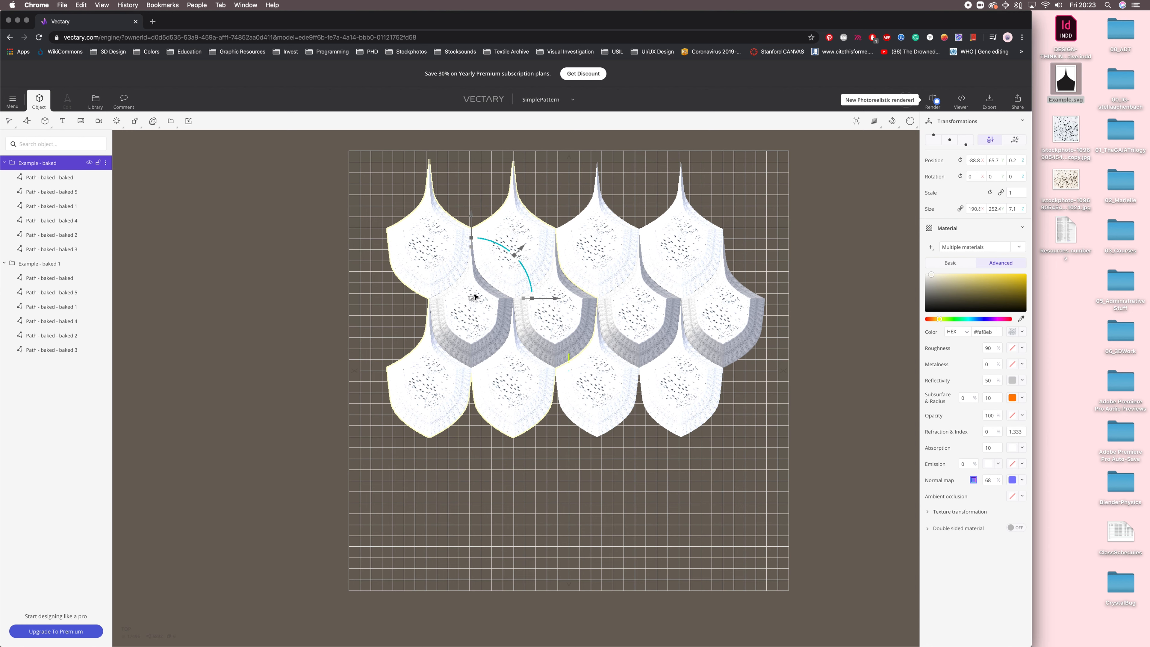
left_click(598, 250, "shift")
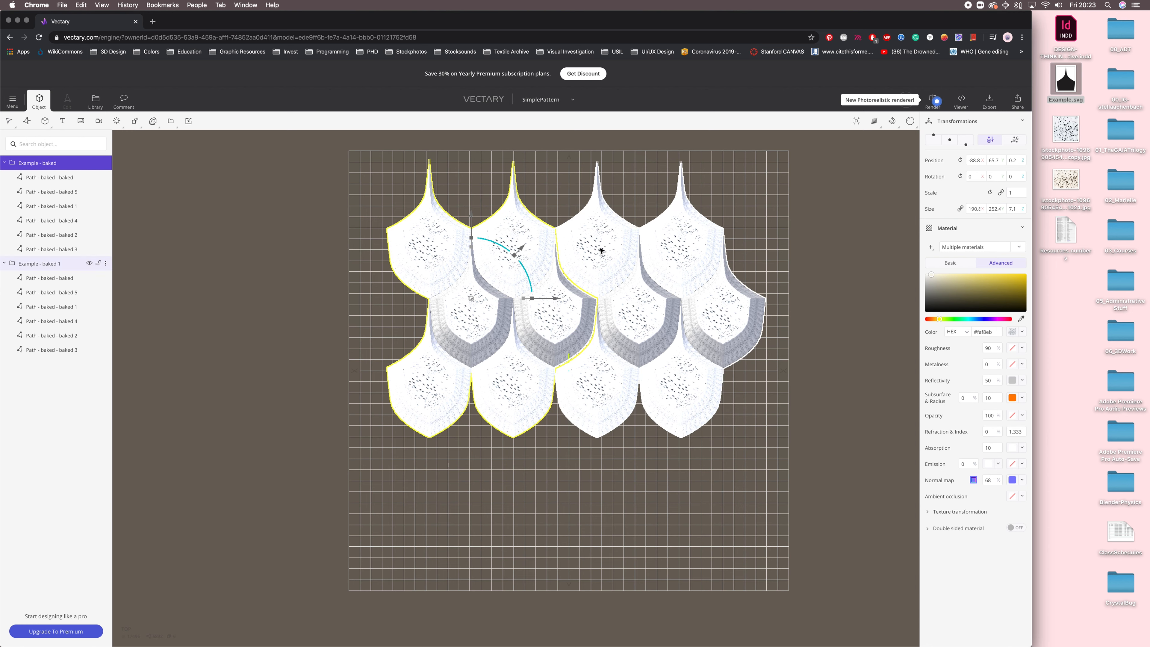
right_click(584, 250)
left_click(598, 258)
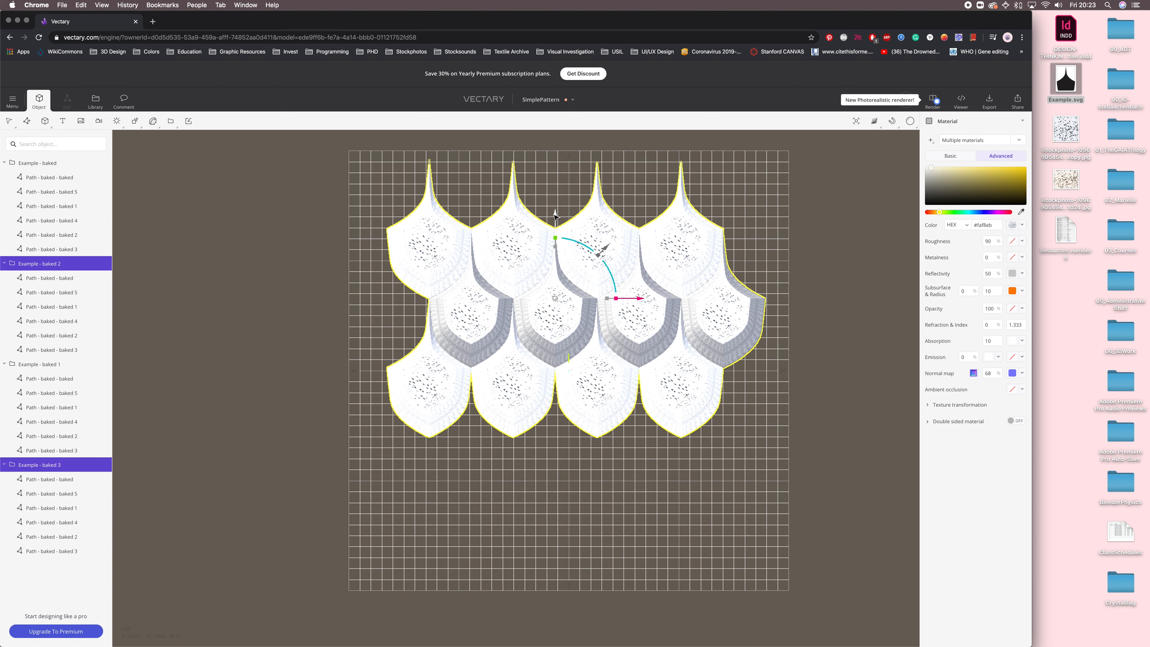
left_click_drag(551, 224, 558, 420)
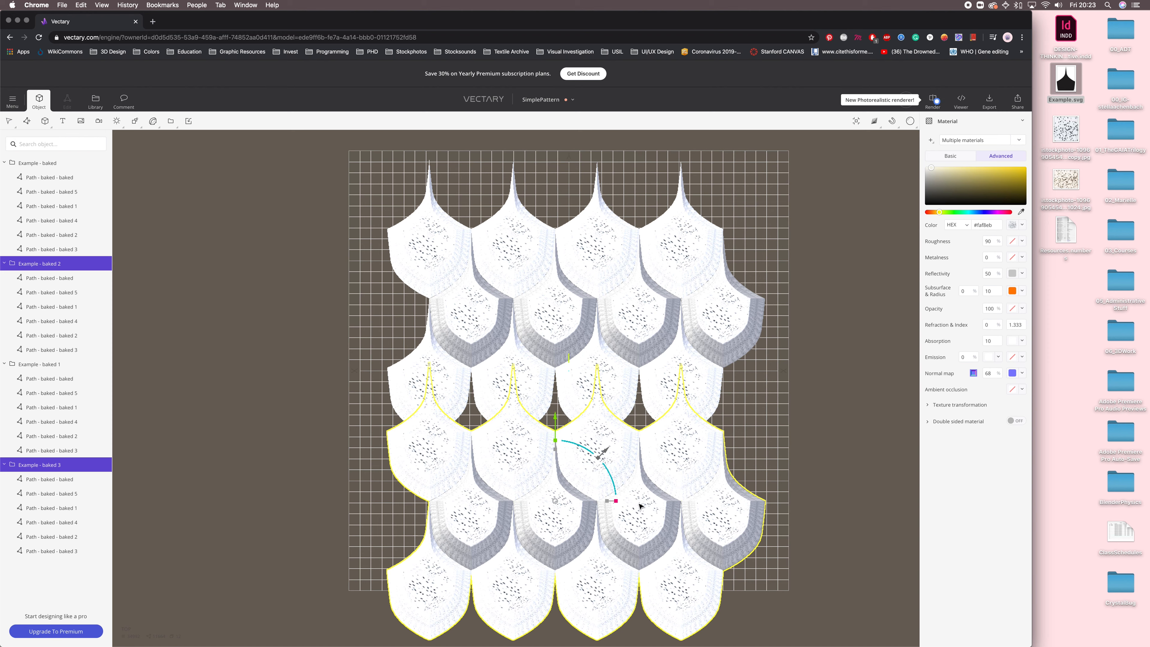
left_click_drag(639, 502, 681, 503)
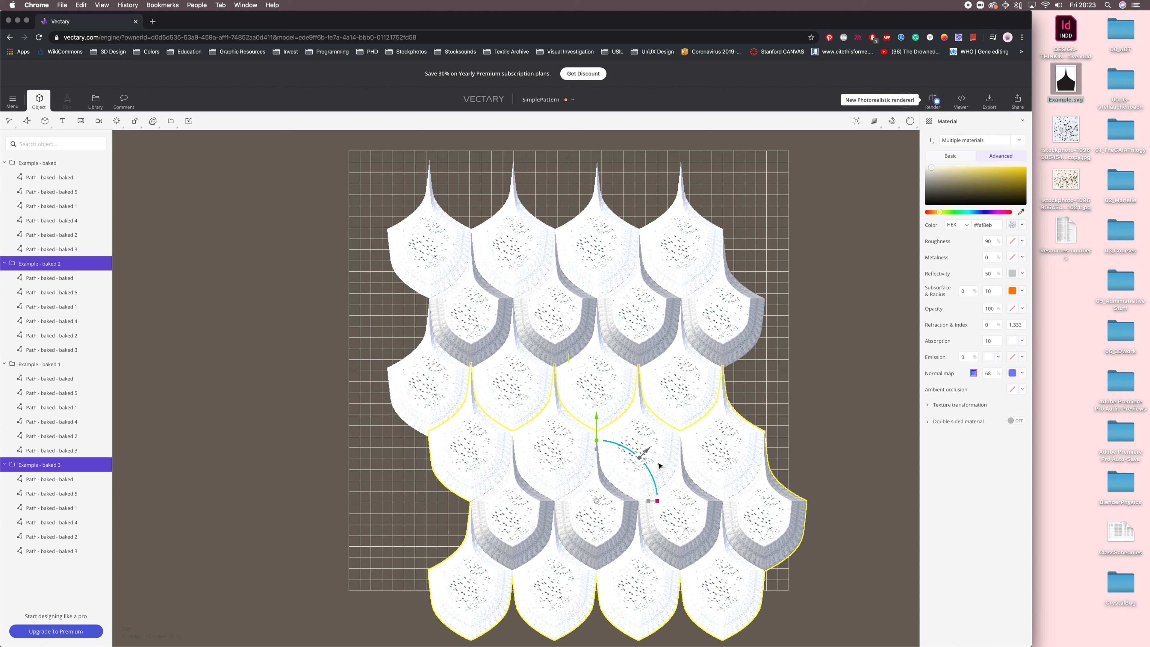
- Fine-tune the position of the two copied groups so their upper scales meet the row above
left_click_drag(598, 419, 598, 428)
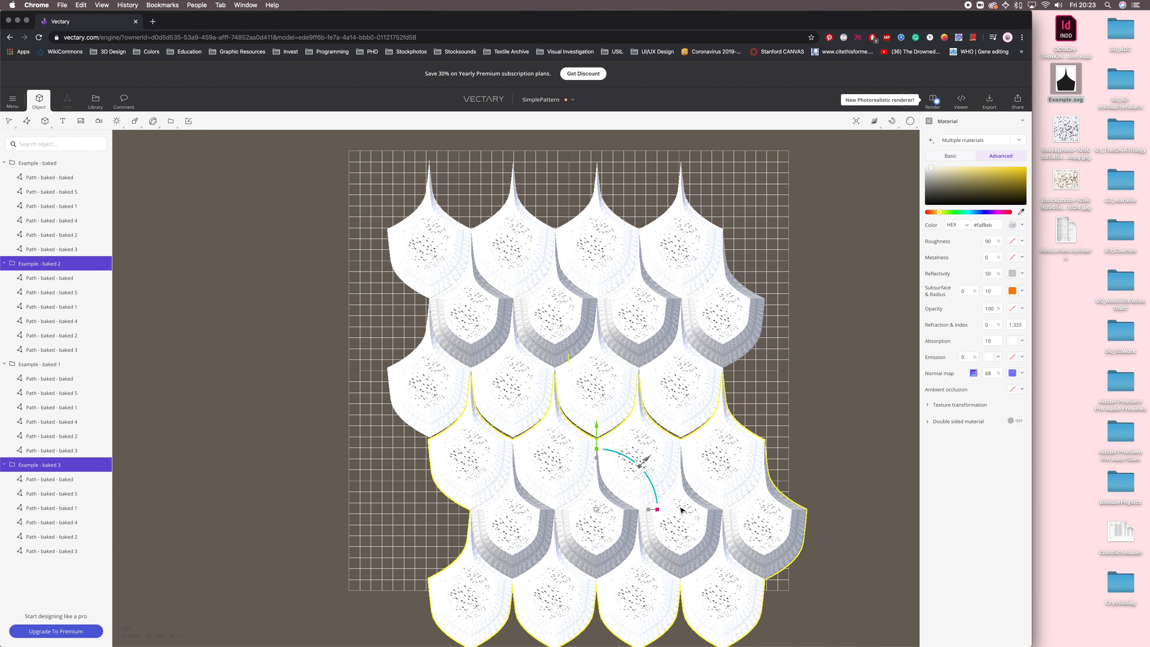
left_click_drag(680, 510, 681, 511)
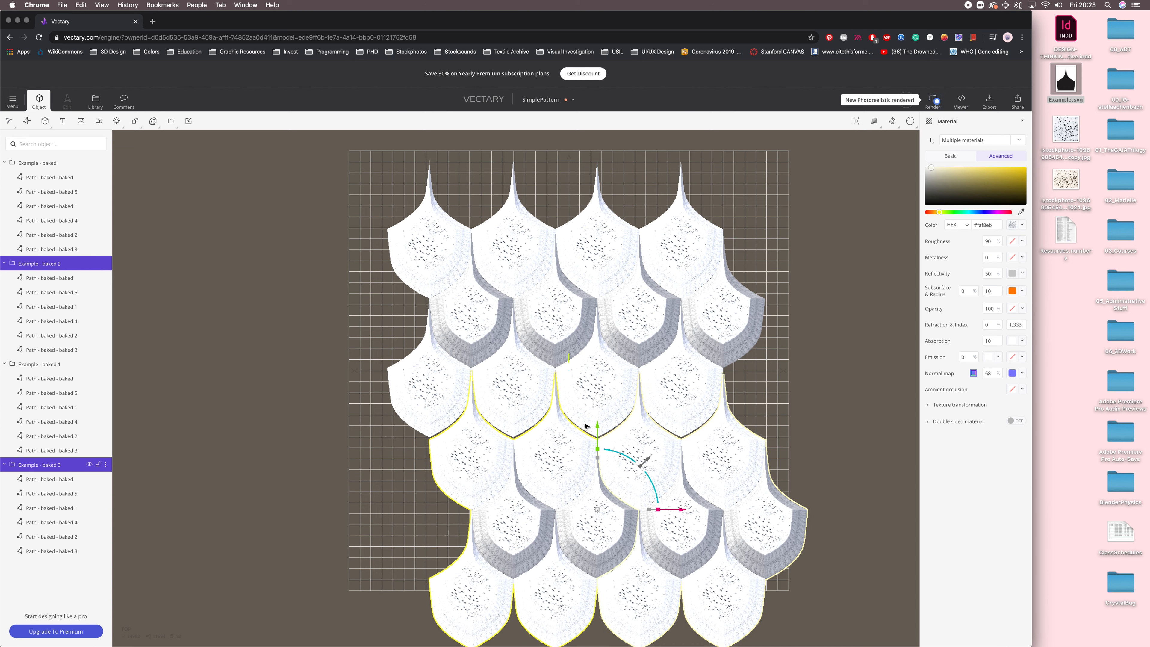
left_click_drag(597, 428, 597, 426)
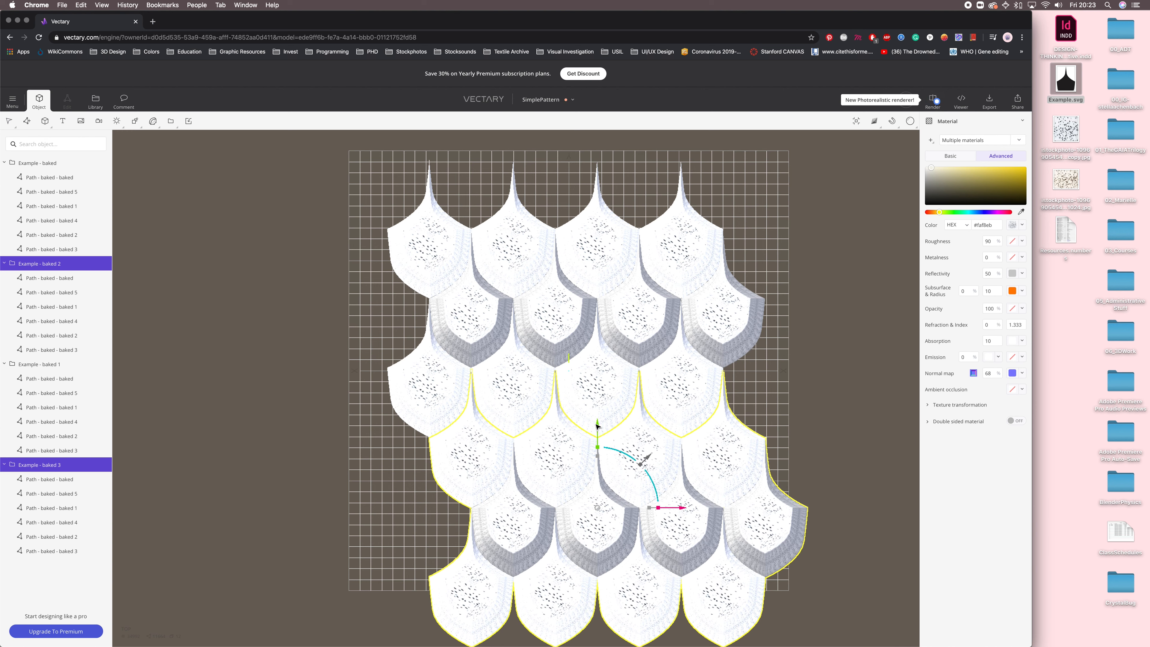
left_click(812, 405)
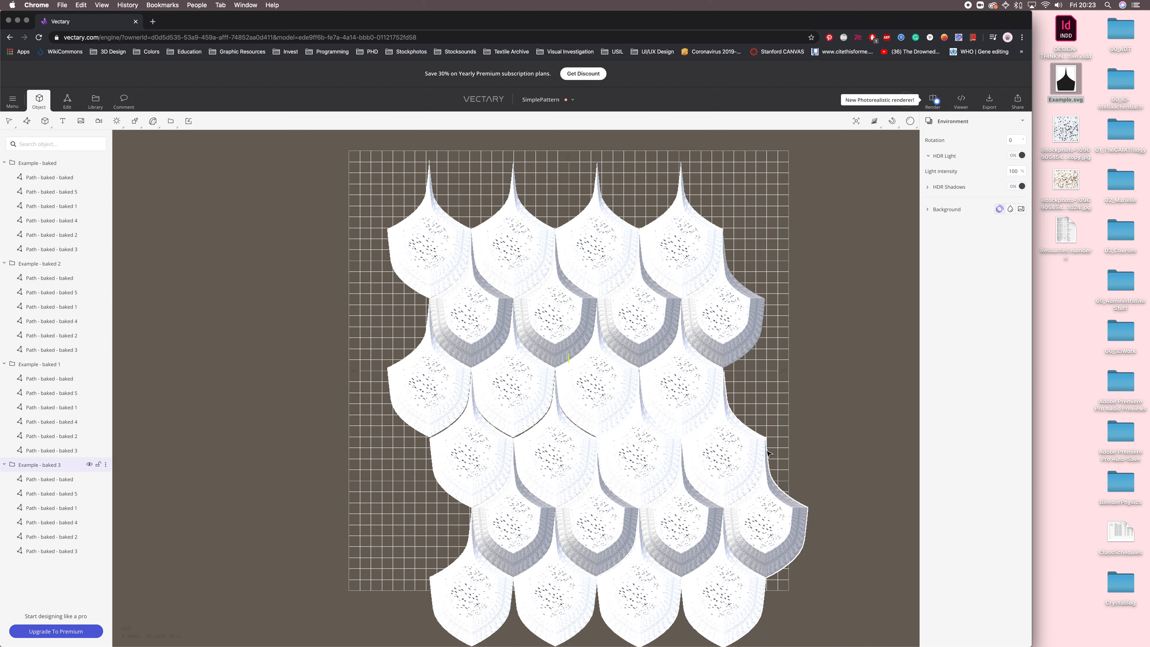
- Nudge each of the two lower groups individually along Y to close the small gaps beneath the row above
left_click(731, 469)
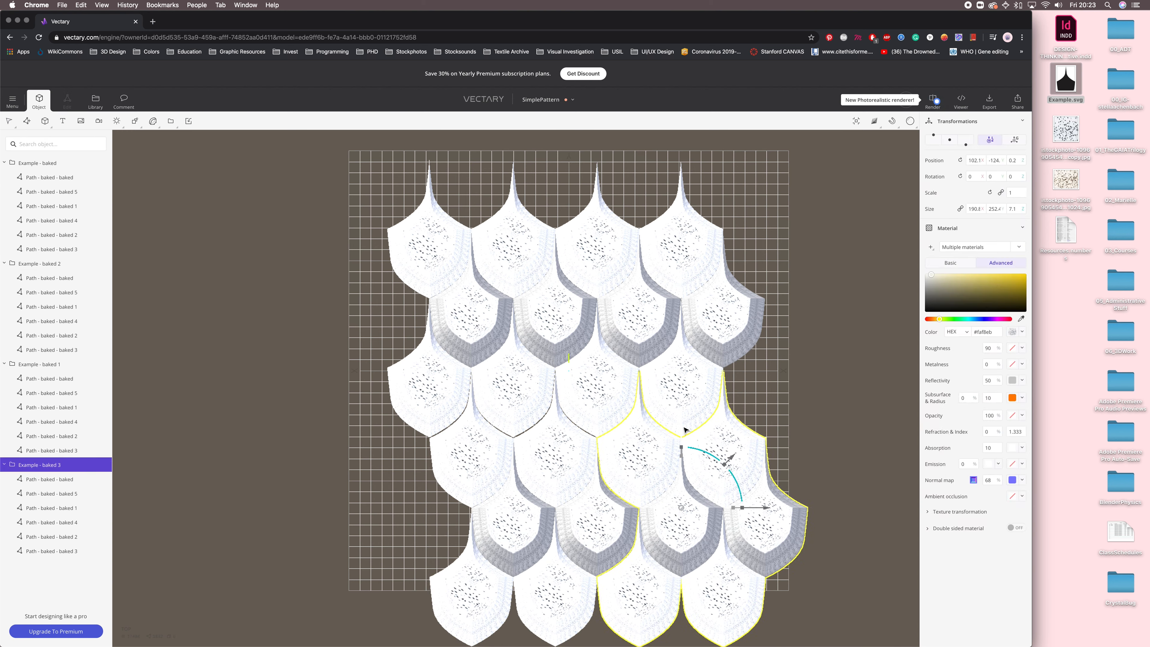
left_click_drag(682, 428, 682, 428)
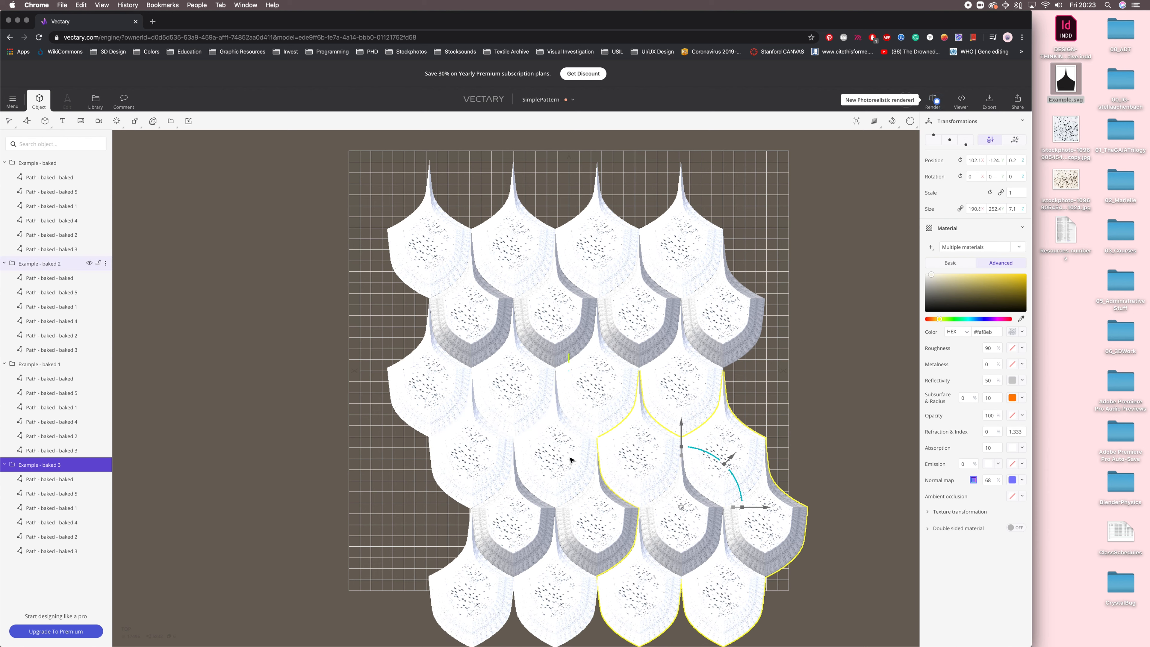
left_click(516, 427)
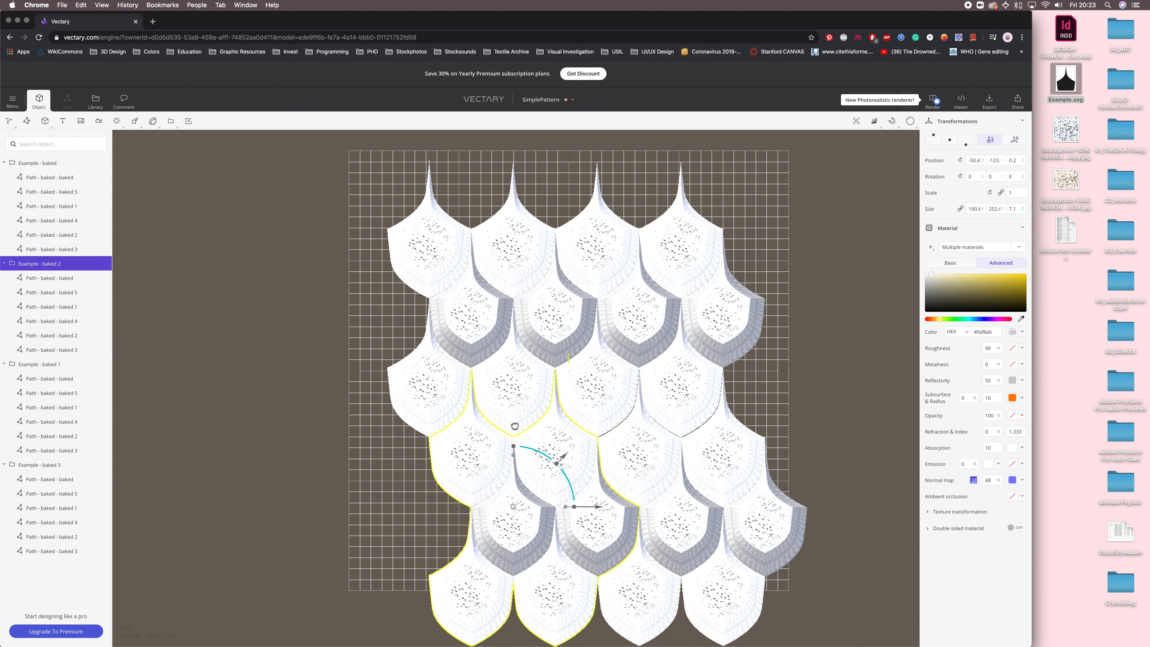
left_click(808, 398)
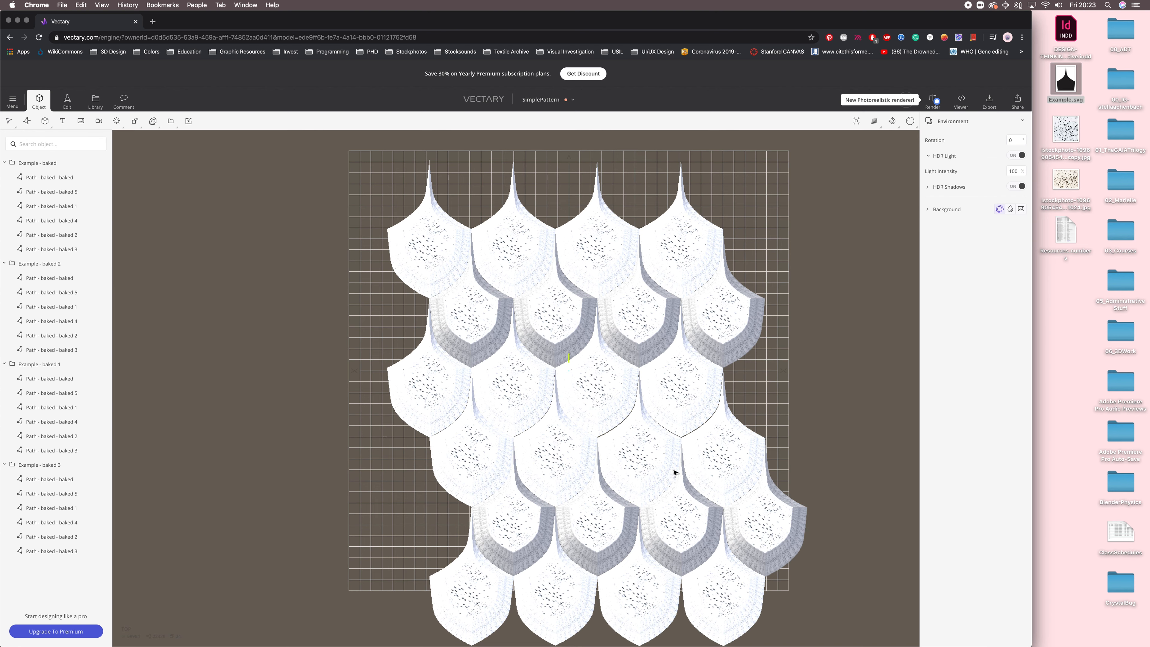
- Select all four scale groups and move them up together so the bottom row reaches the grid's lower edge
middle_click_drag(580, 520, 584, 513)
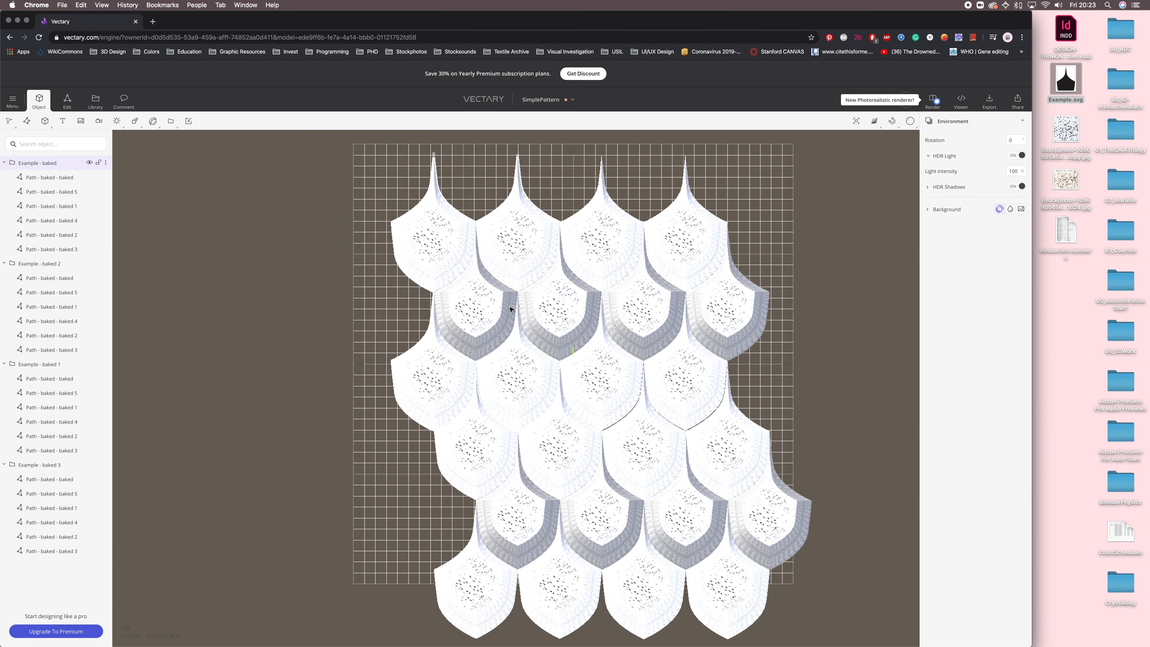
left_click(719, 285, "shift")
left_click(567, 493, "shift")
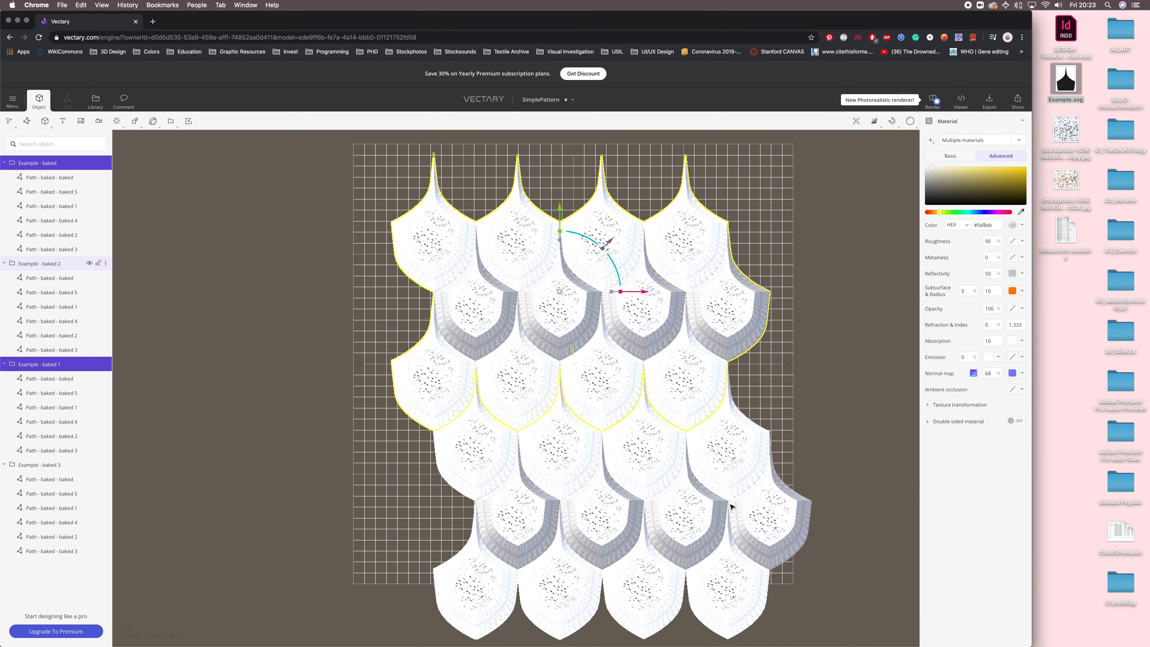
left_click(733, 506, "shift")
left_click_drag(583, 313, 585, 261)
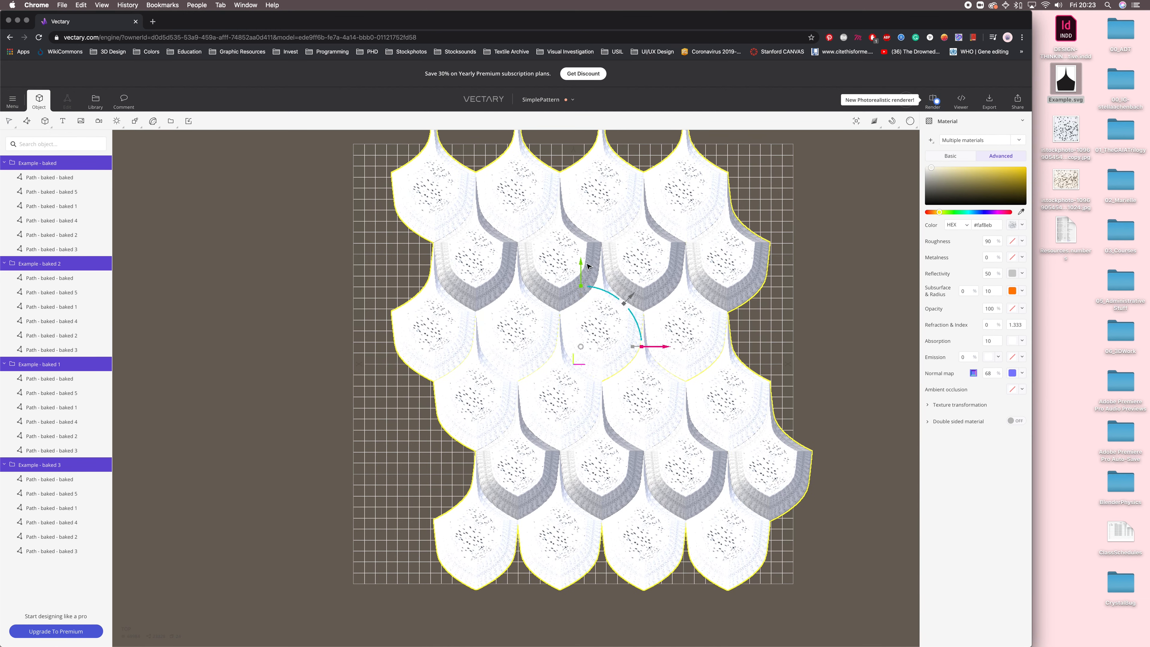
- Duplicate the lower-right scale group and move the copy along X to the left end of the lower rows
left_click(759, 444)
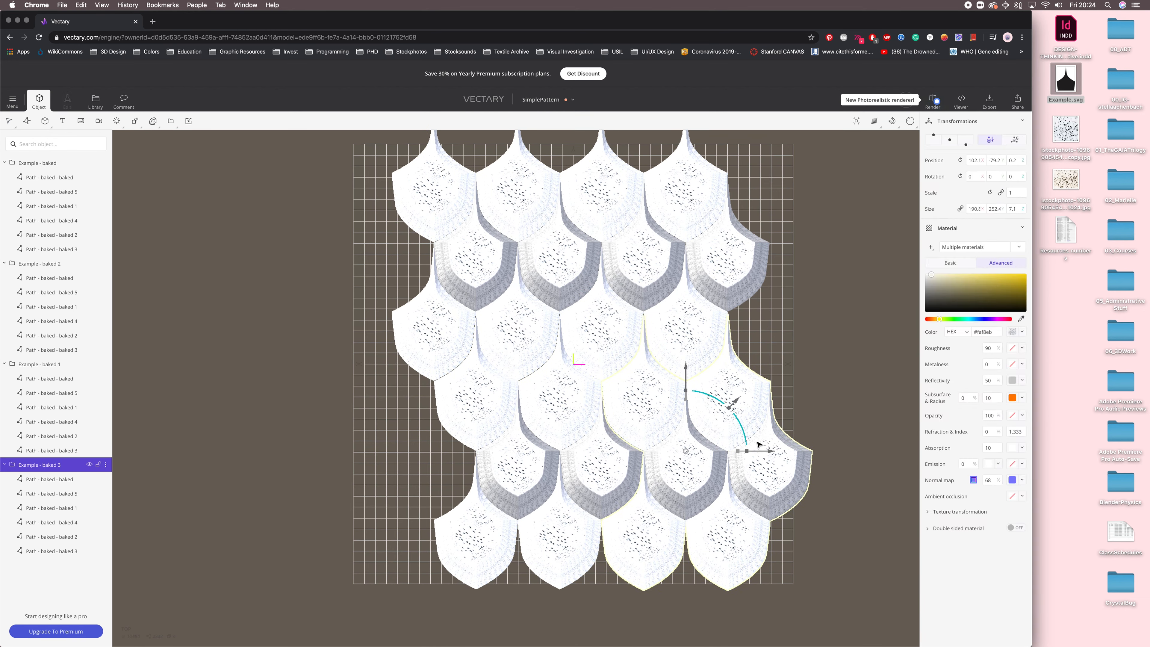
right_click(758, 444)
left_click(765, 450)
left_click_drag(750, 452, 431, 470)
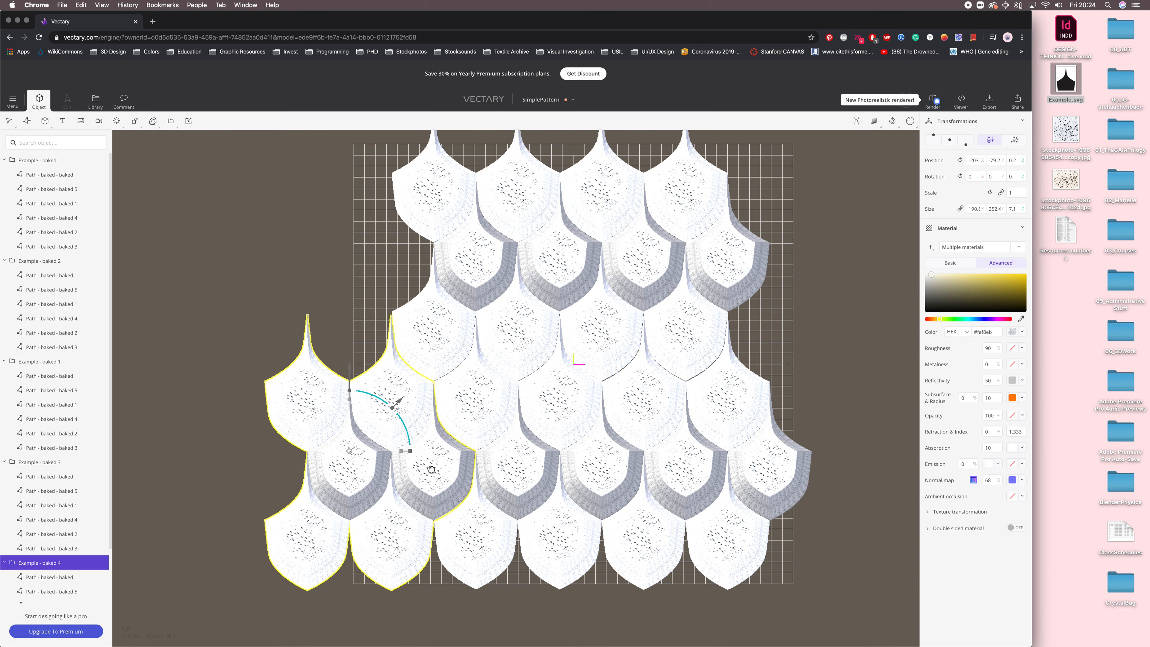
- Delete the three leftmost scales that overhang the grid in the fourth, fifth and sixth rows
double_click(317, 407)
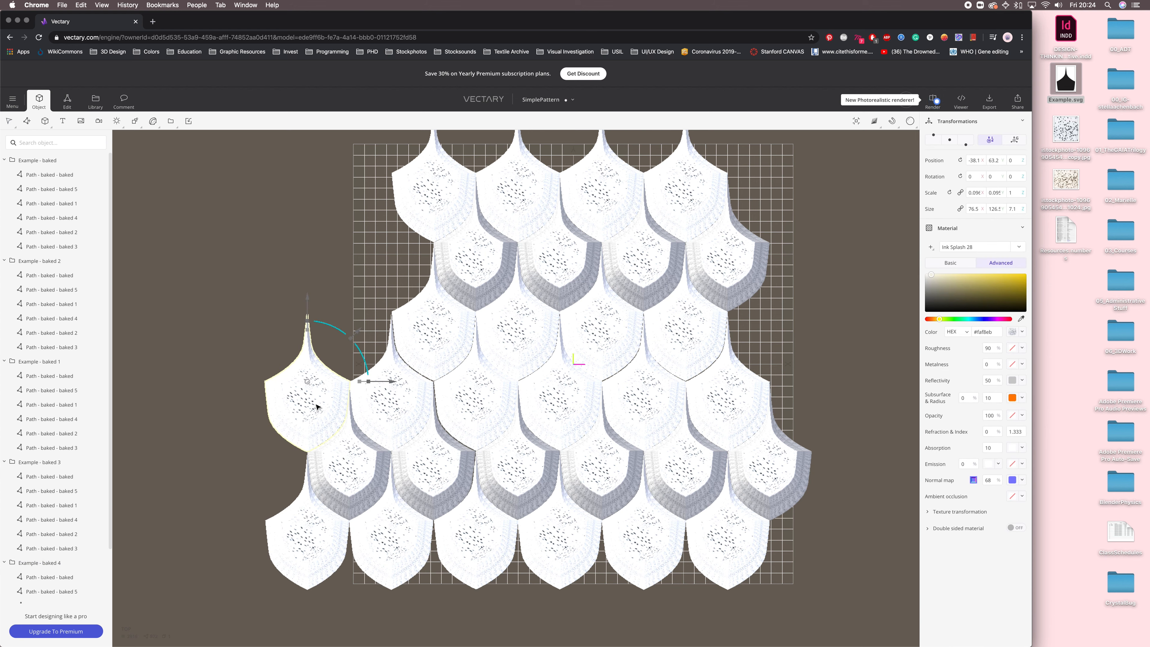
key("Delete")
double_click(339, 477)
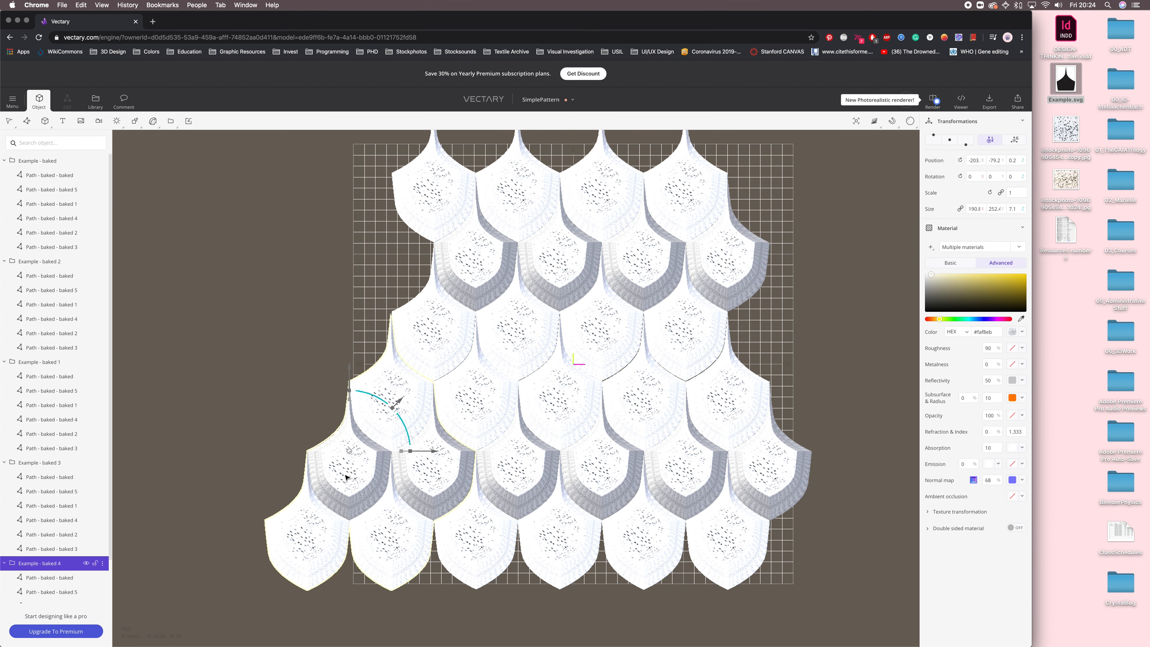
key("Delete")
double_click(317, 521)
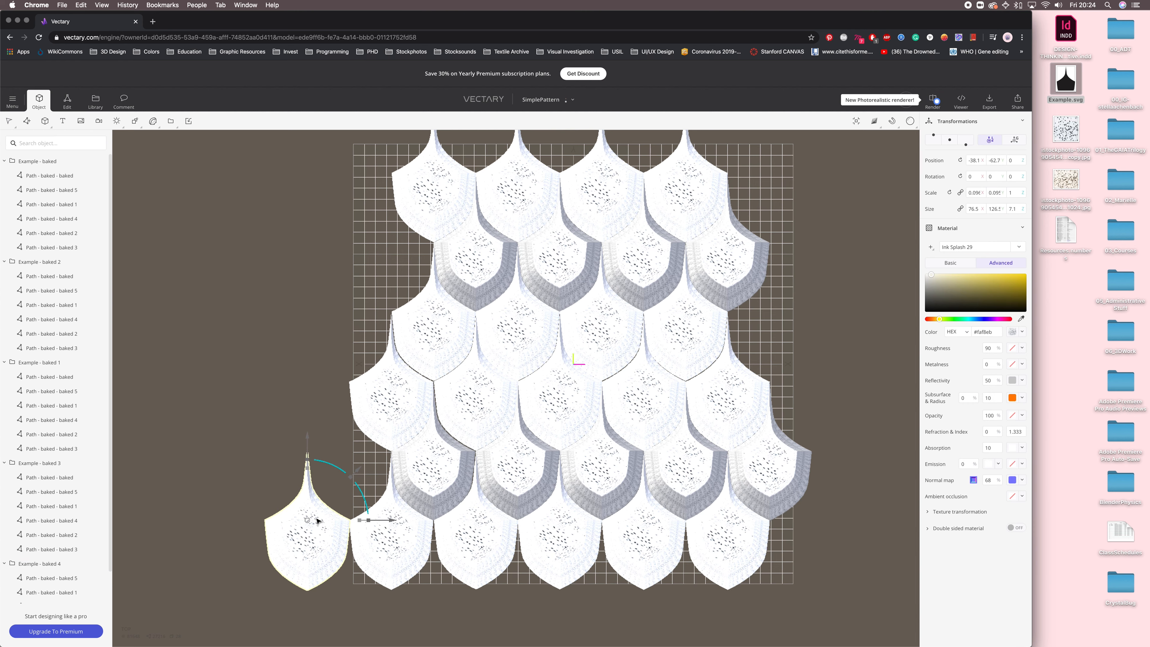
key("Delete")
left_click(395, 444)
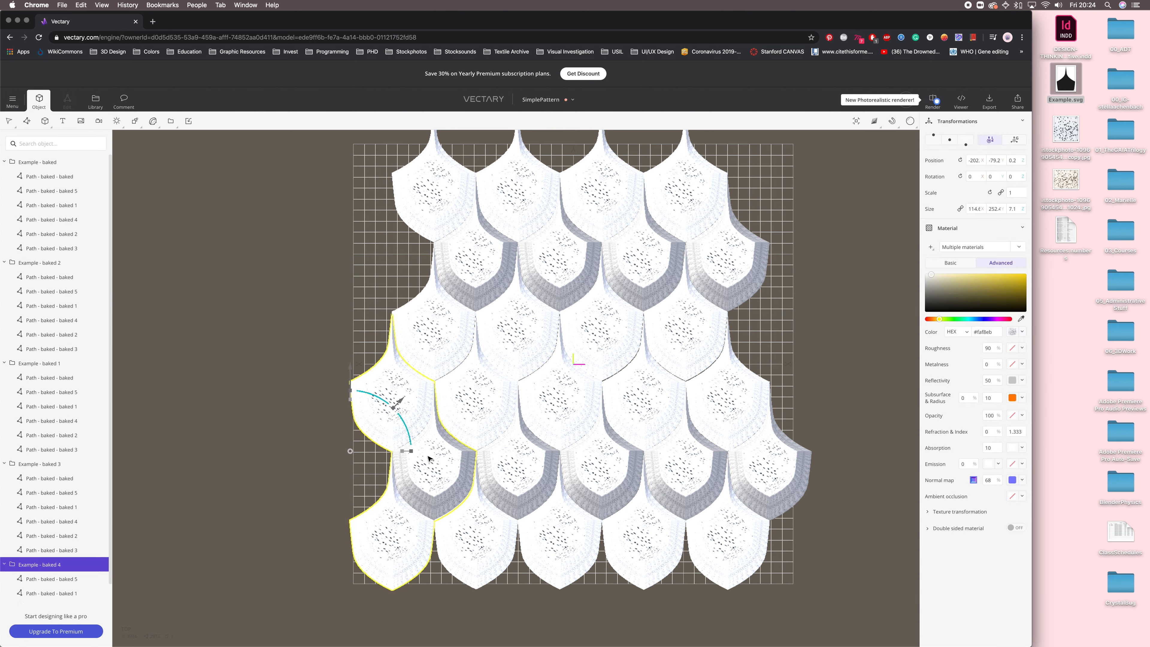
left_click(297, 458)
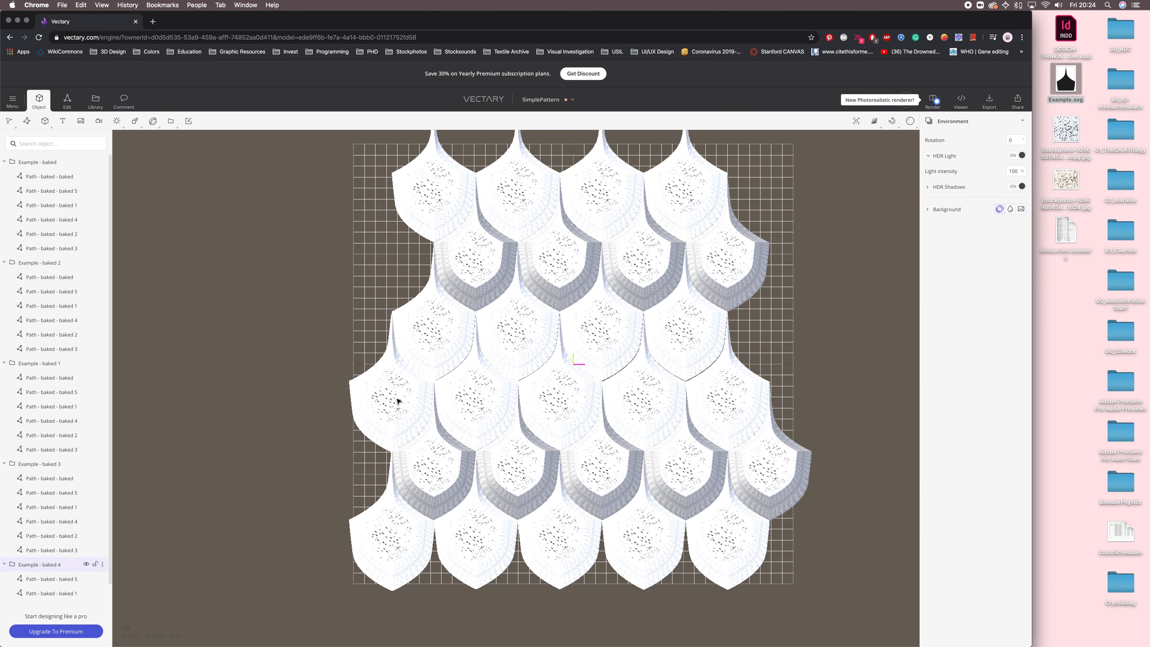
- Duplicate the leftmost scale of the second row and move the copy along X to fill the gap at that row's left end
left_click(458, 271)
left_click(458, 271)
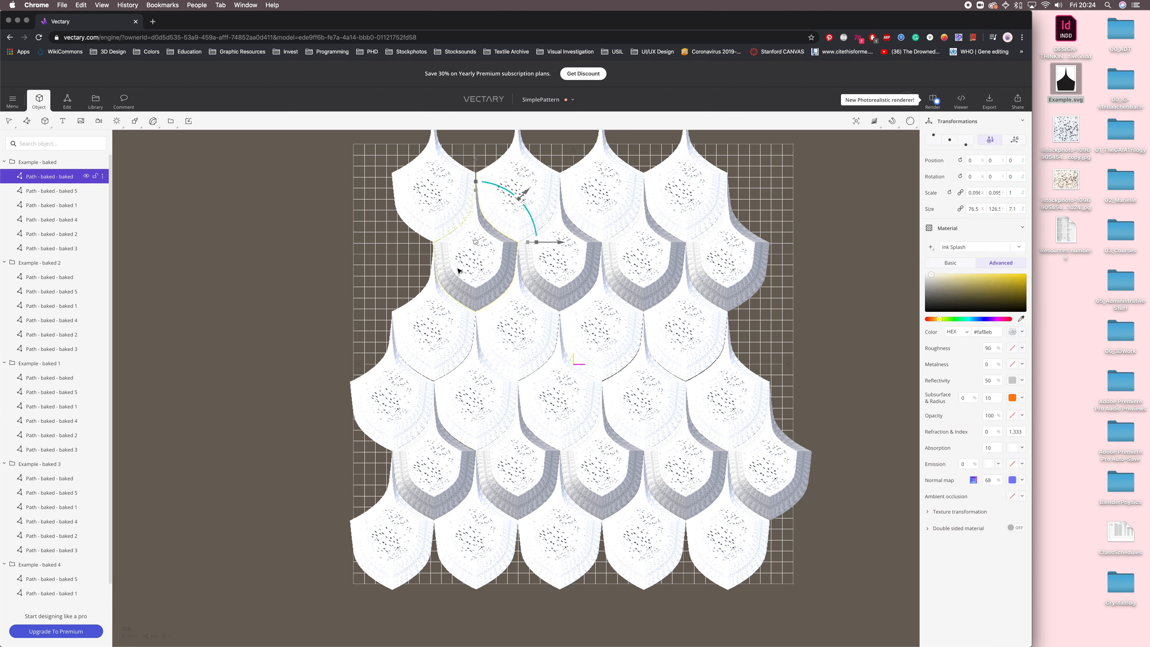
right_click(458, 271)
left_click(478, 299)
left_click_drag(527, 247, 477, 262)
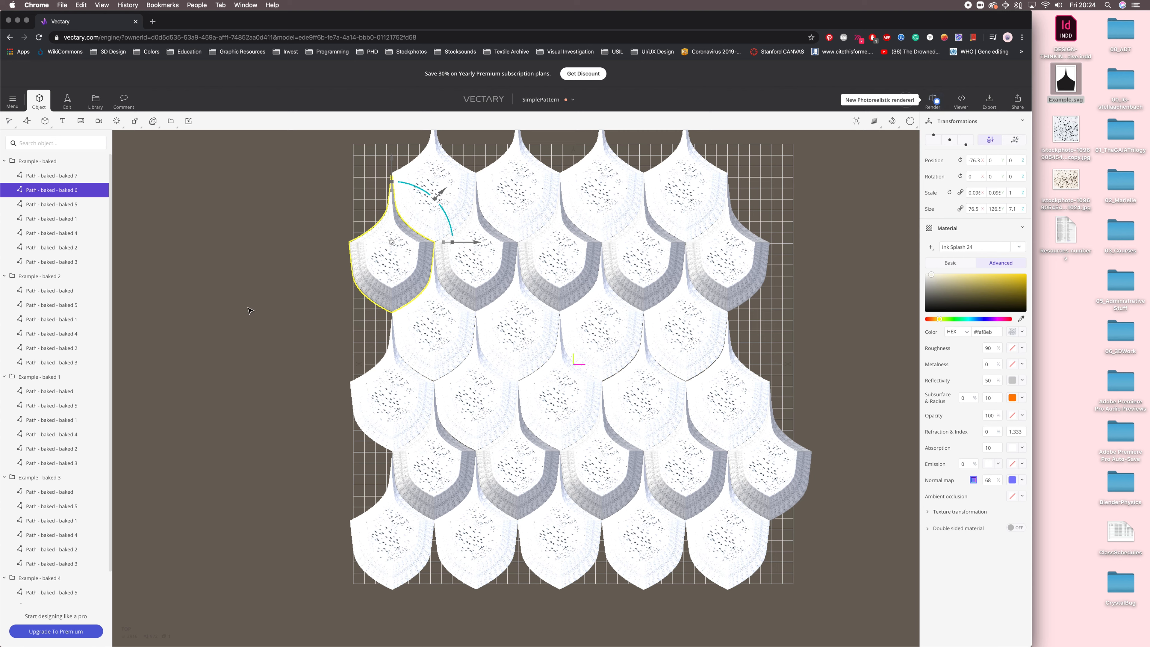
- Delete the scale overhanging the grid at the right end of the fifth row
left_click(335, 392)
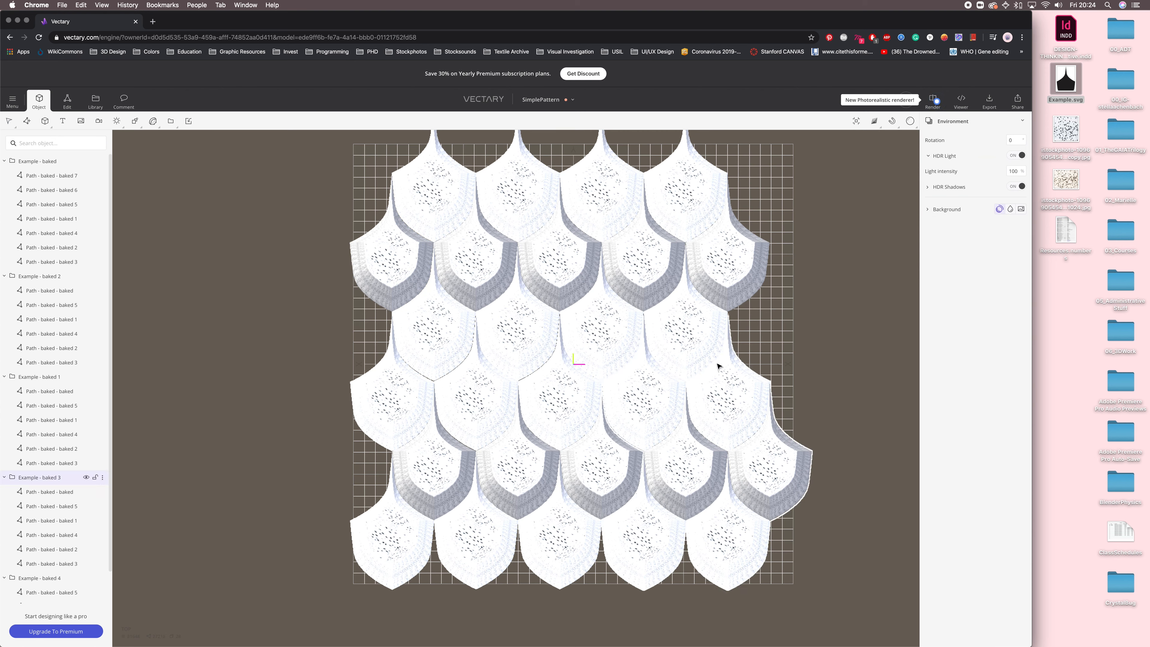
left_click(773, 463)
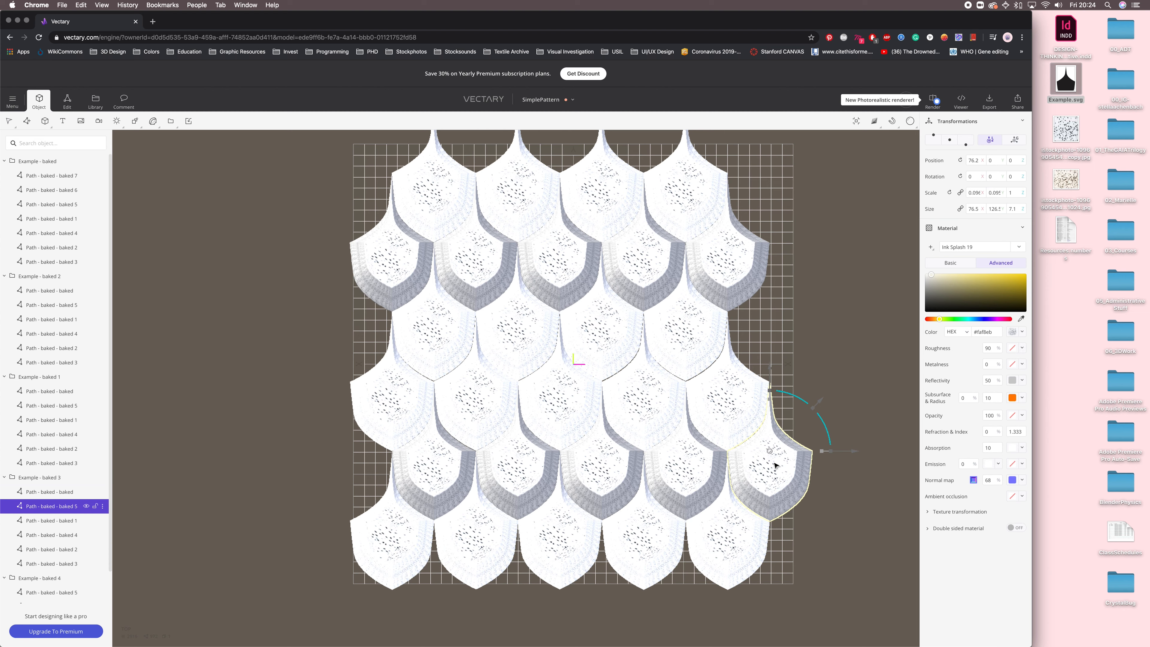
key("Delete")
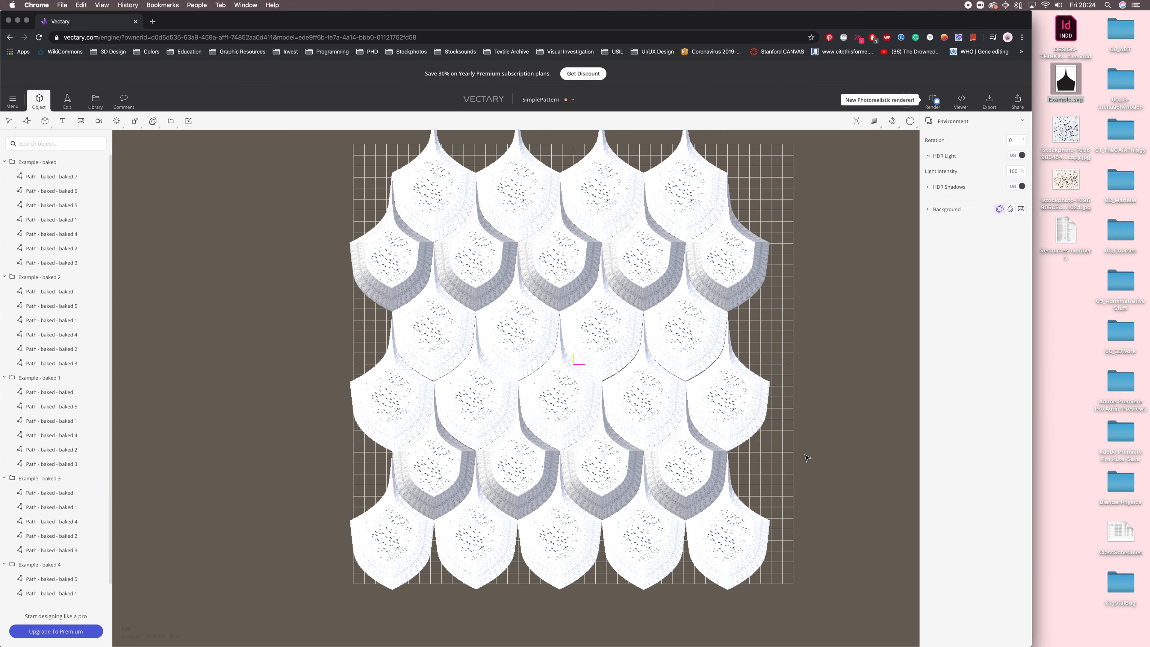
- Try to set up Photon rendering by launching the Vectary Photon app, postponing its update and minimizing its window
left_click_drag(779, 485, 860, 388)
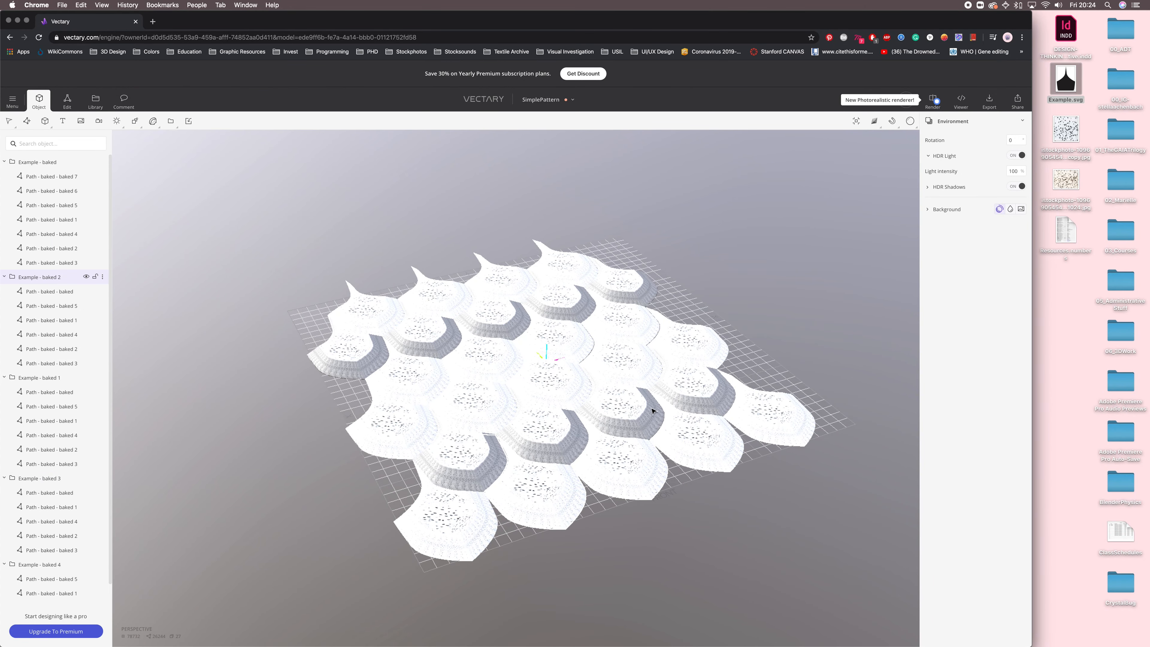
left_click(910, 121)
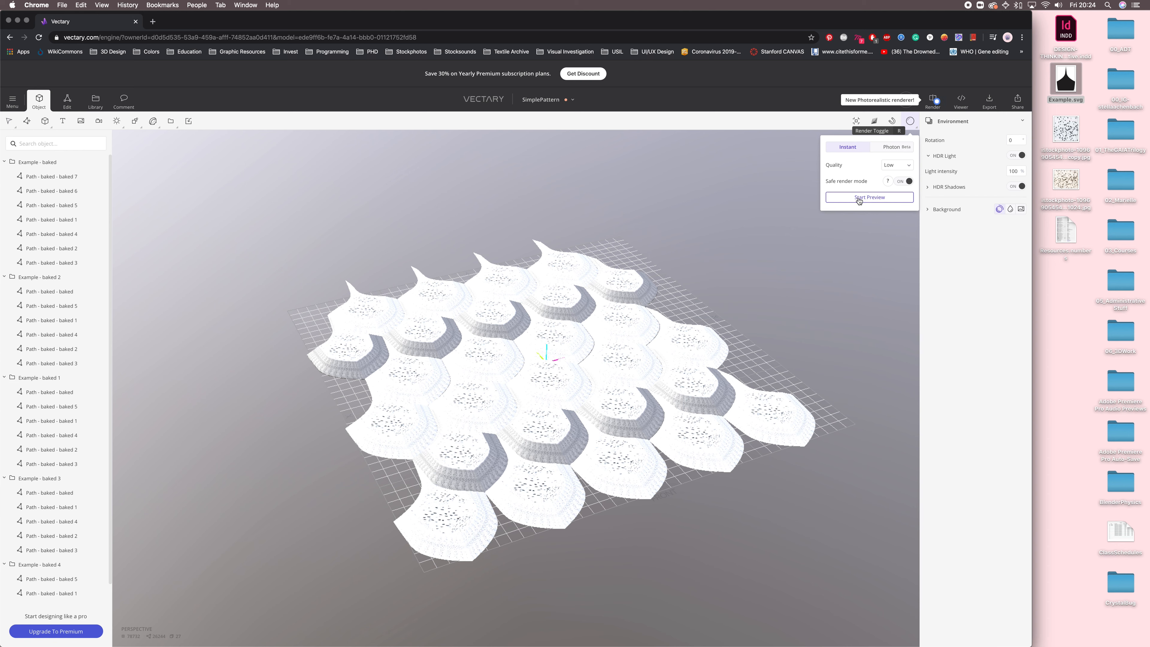
left_click(891, 148)
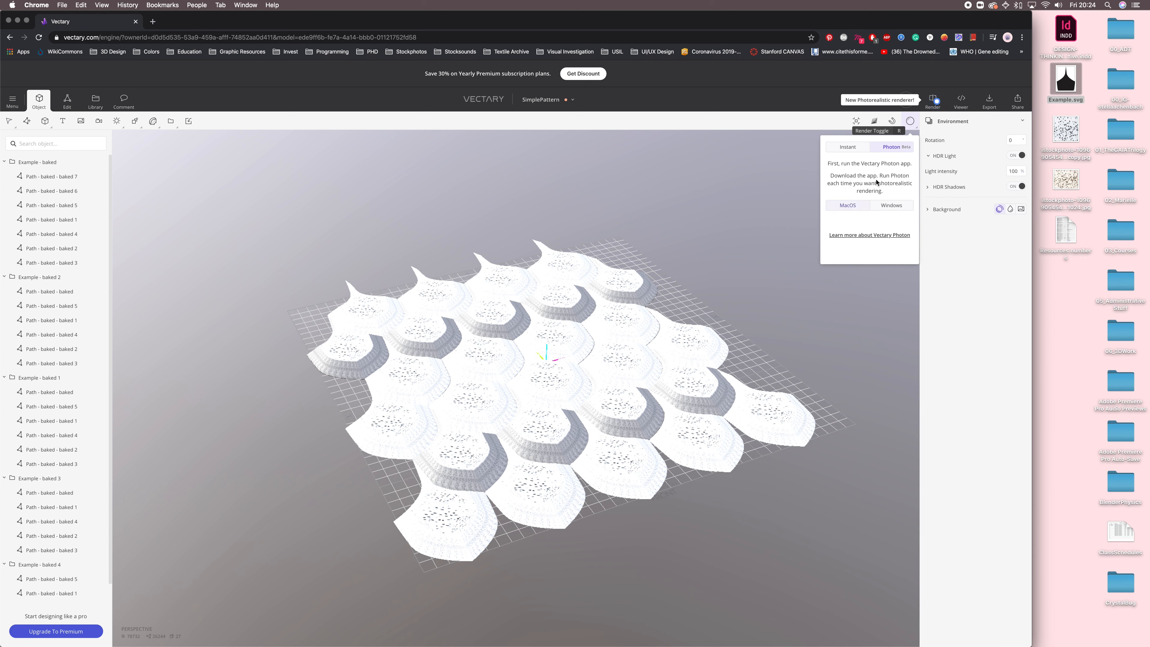
mouse_move(1088, 645)
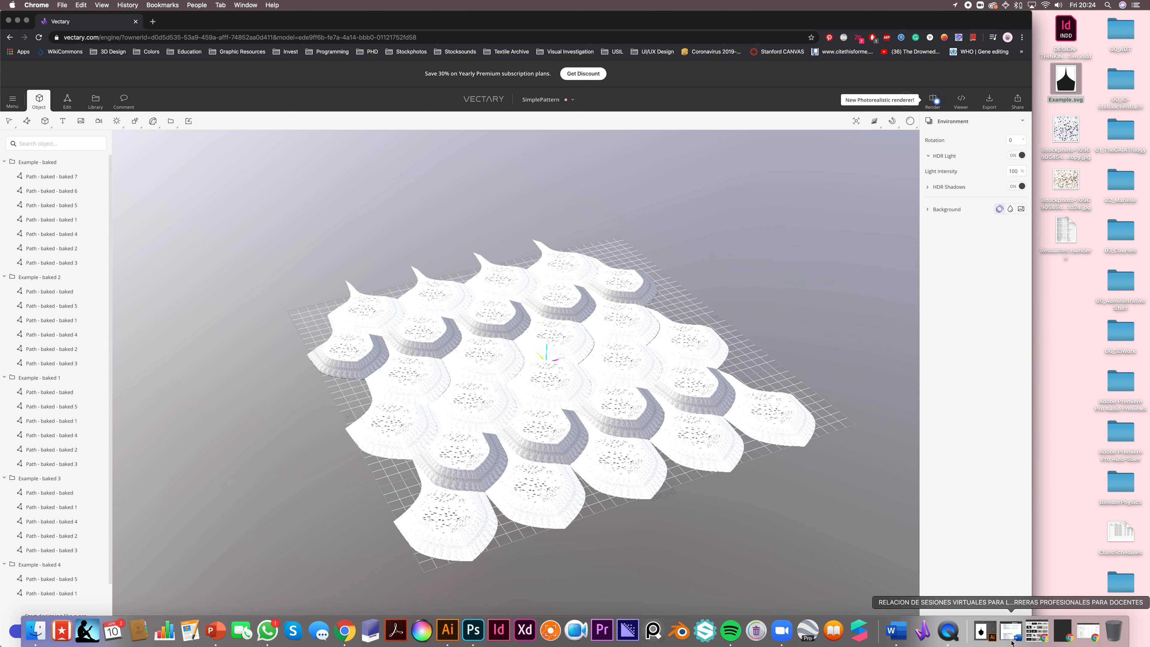
left_click(922, 630)
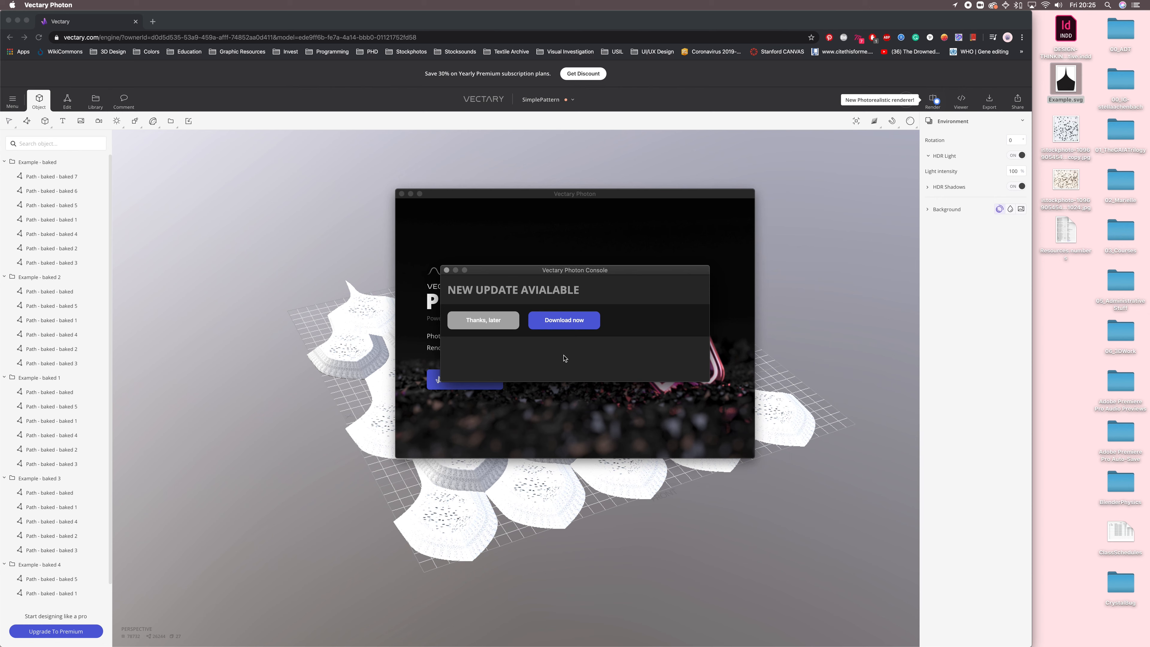
left_click(458, 320)
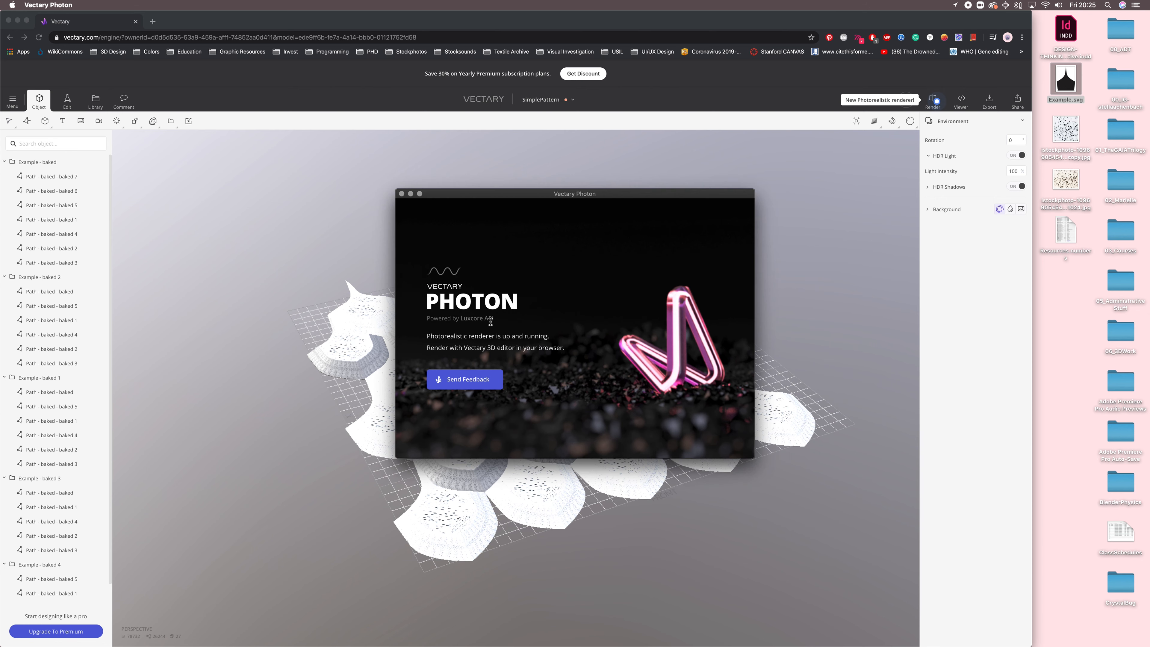
left_click(411, 194)
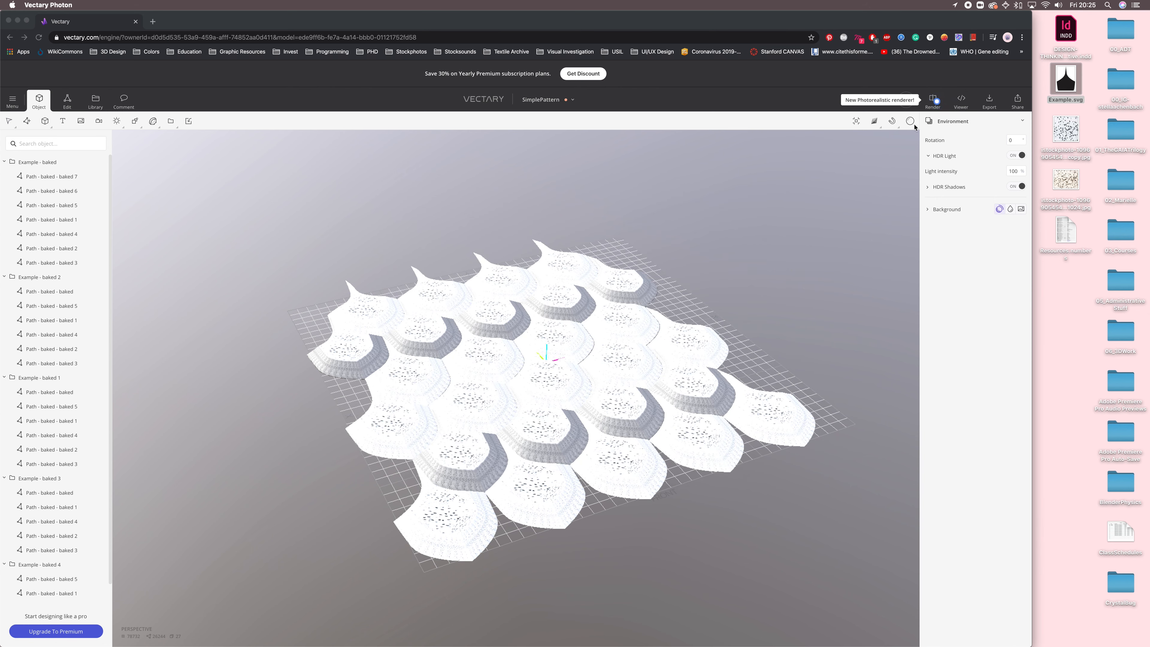
- Start an Instant render preview and examine the scale pattern up close from different angles
left_click(910, 121)
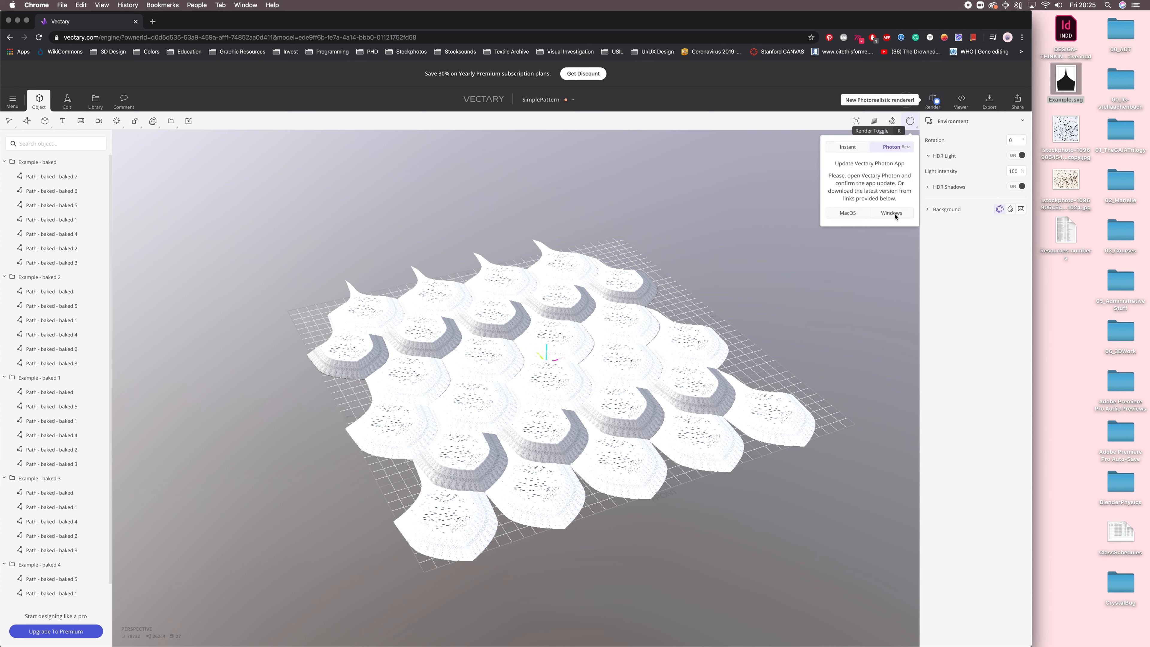
left_click(853, 150)
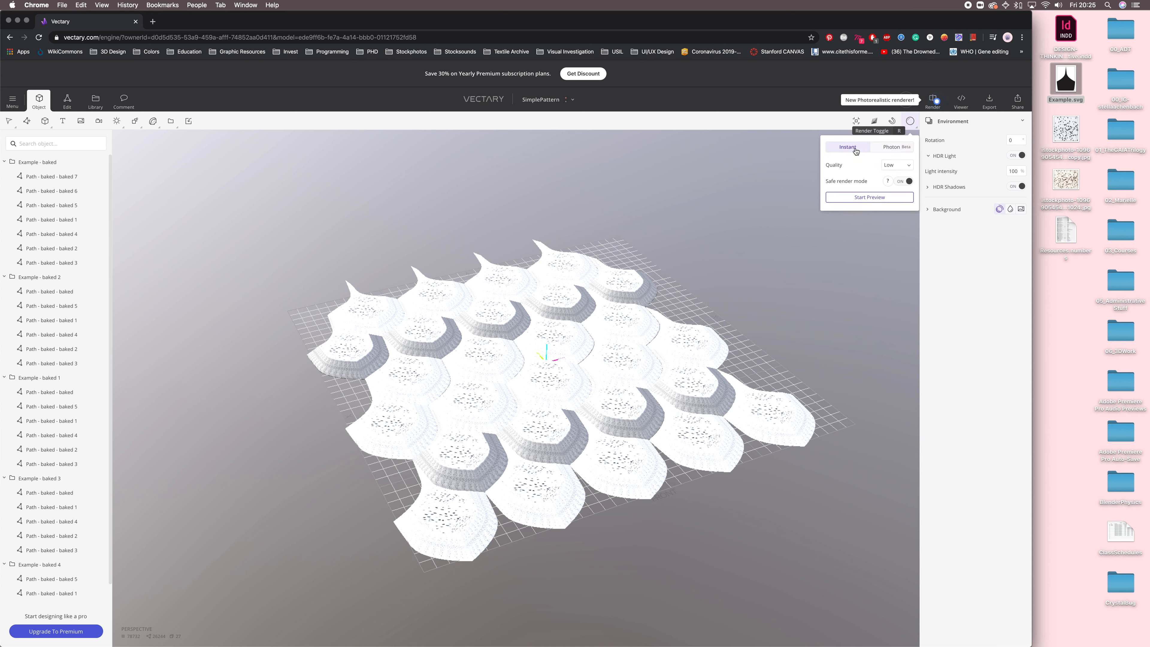
left_click(869, 197)
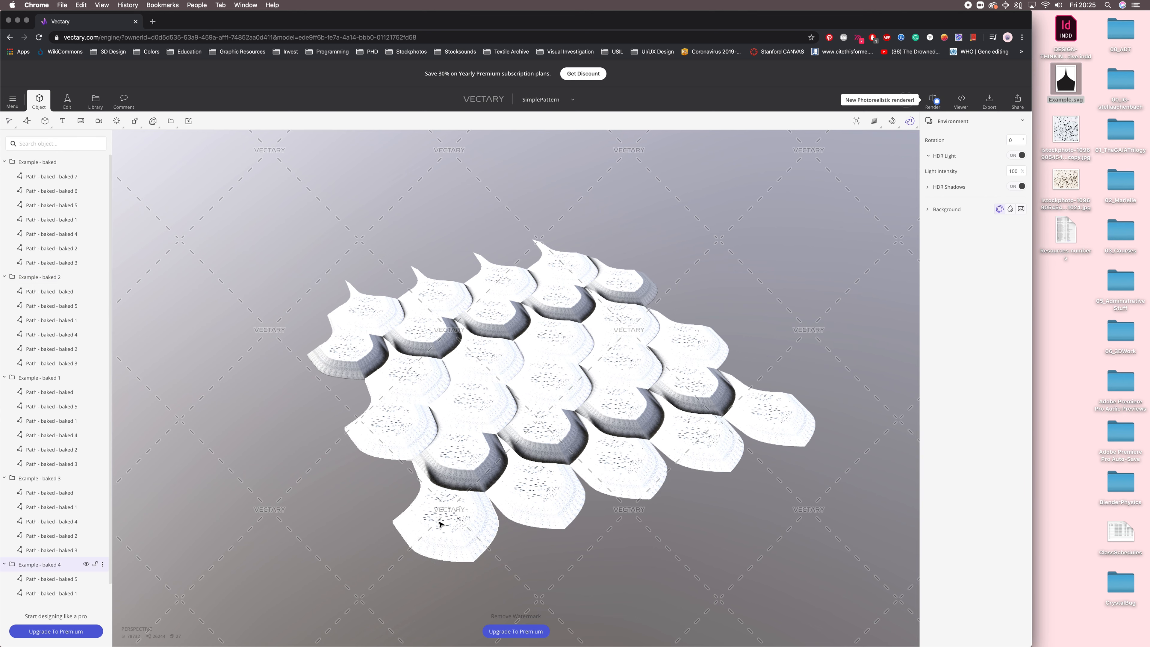
left_click_drag(474, 513, 554, 506)
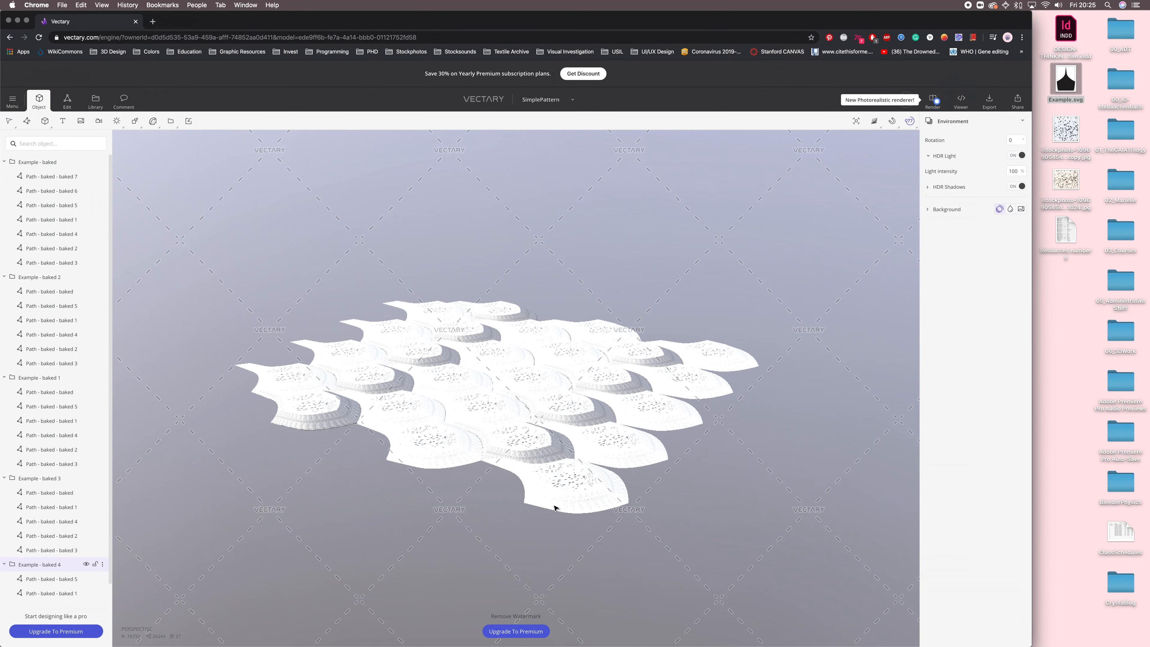
scroll(527, 472, "up", 10)
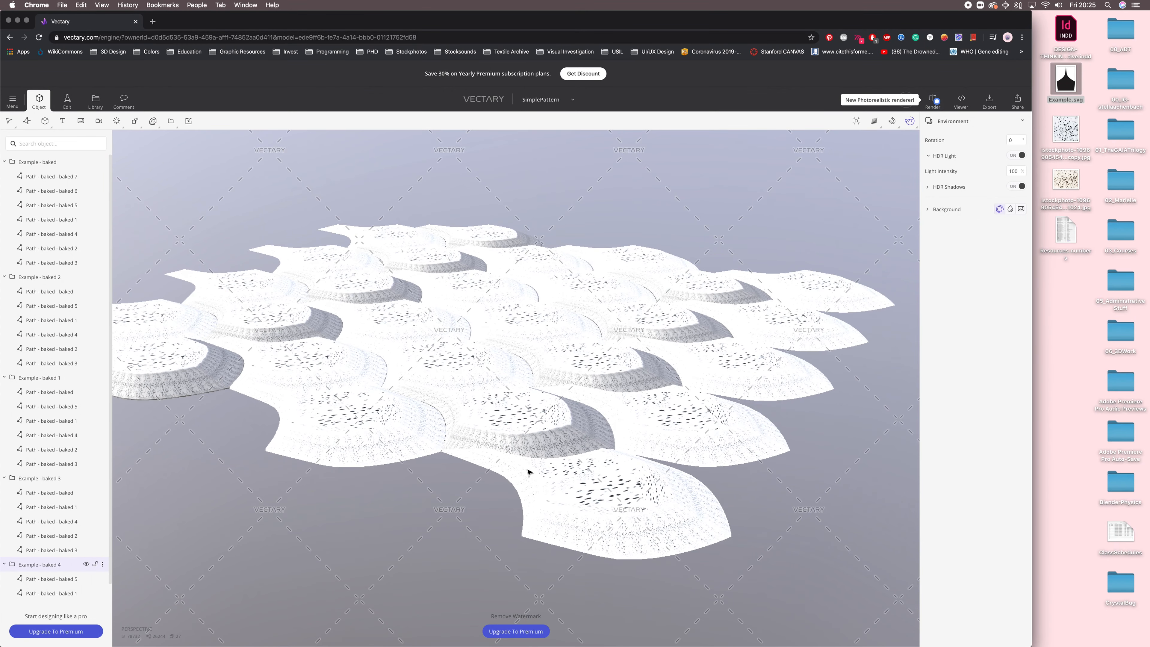
left_click_drag(544, 472, 535, 501)
left_click(529, 509)
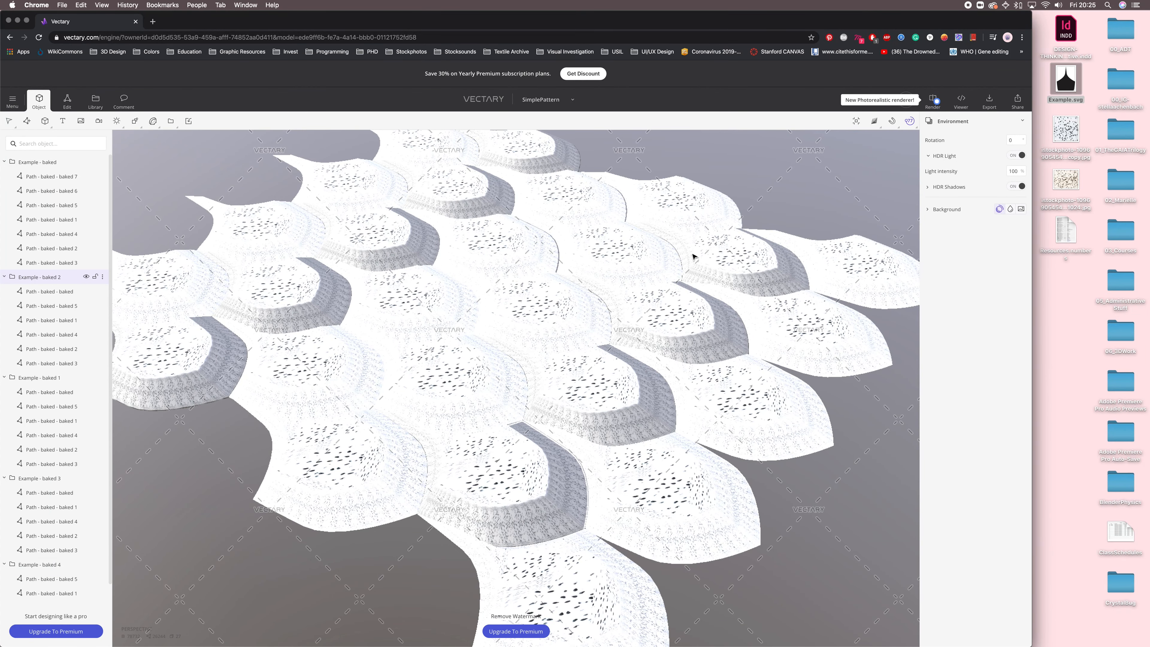
- Set the Instant preview quality to Medium, let it render, and stop the preview
left_click(910, 122)
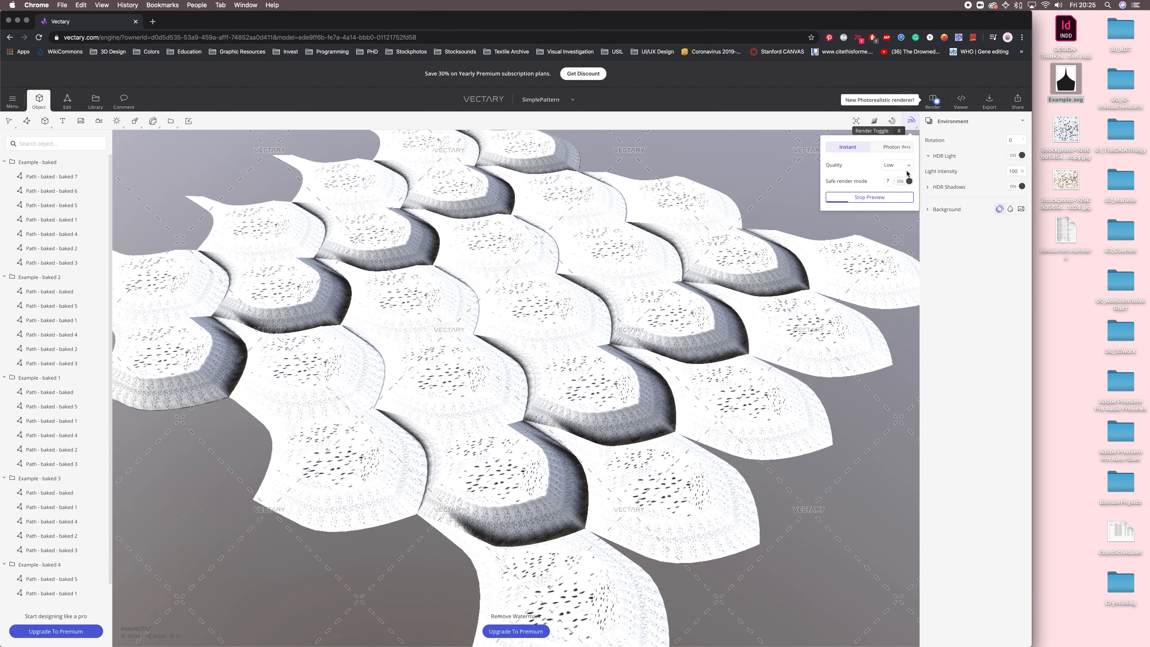
left_click(905, 173)
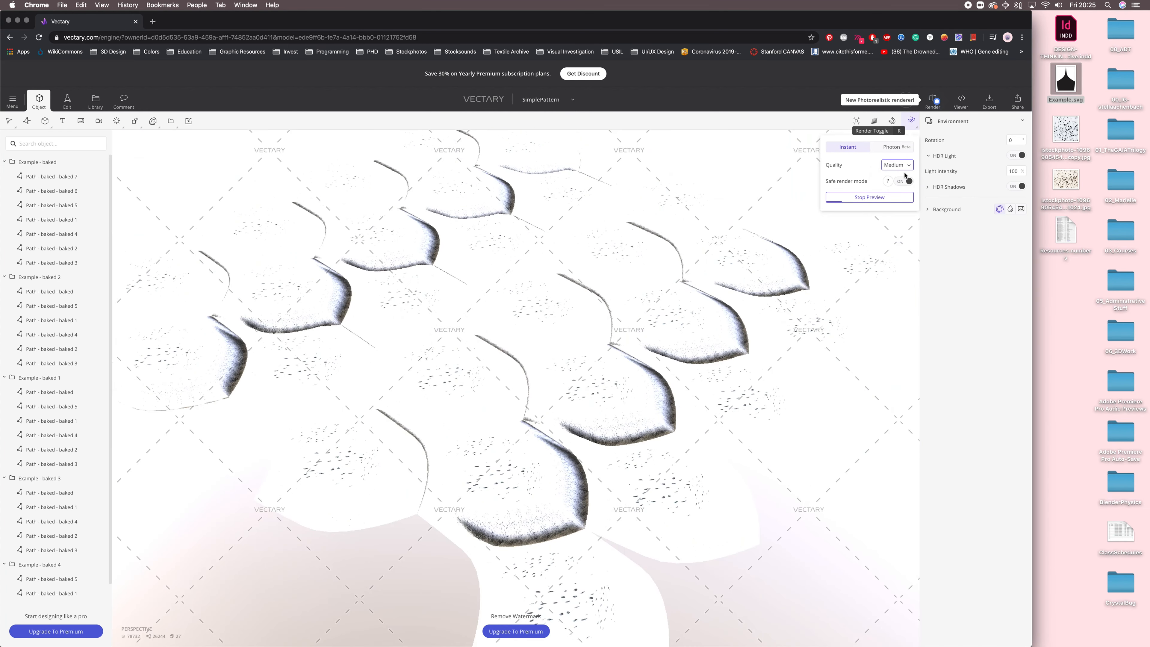
left_click(706, 285)
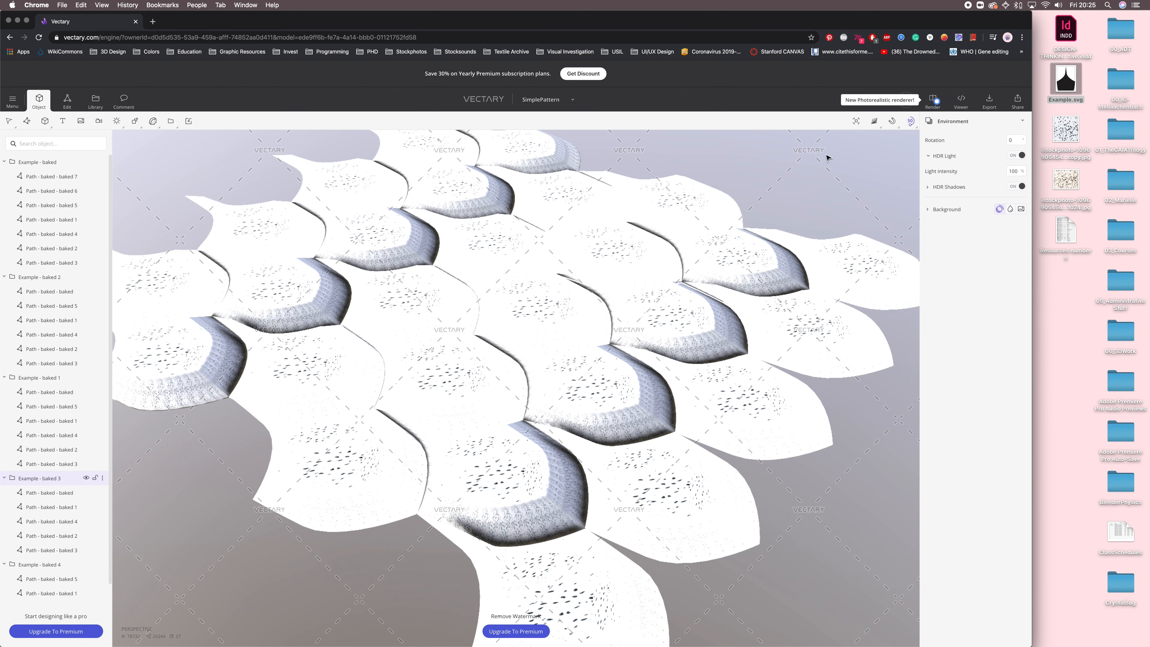
left_click(911, 121)
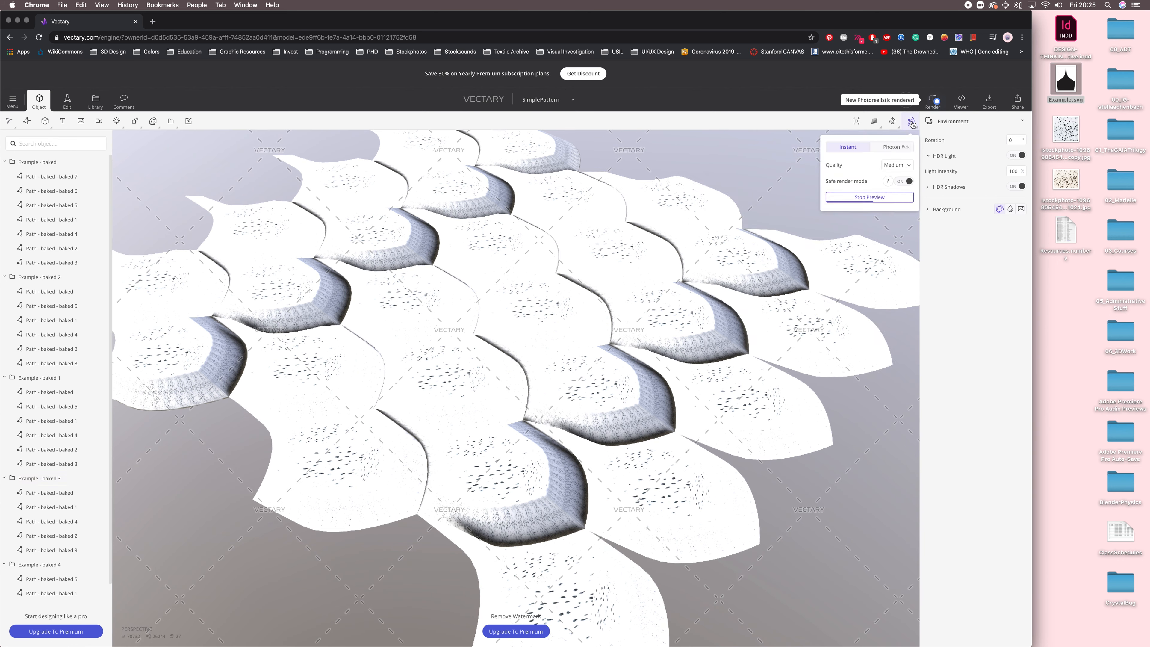
left_click(881, 198)
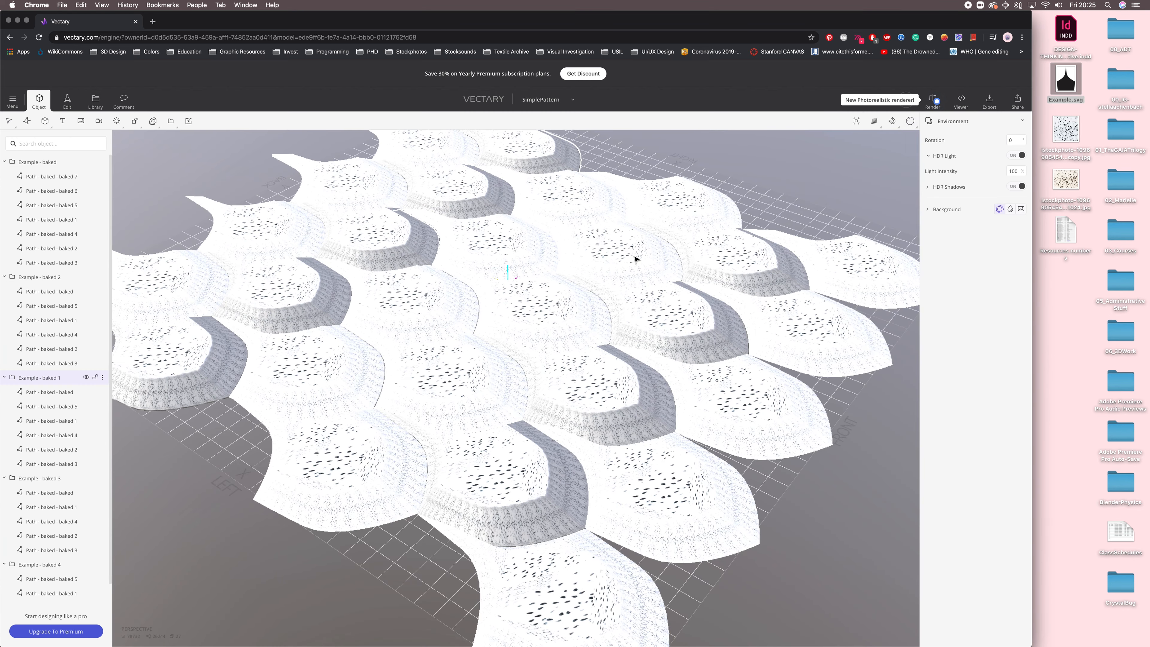
- Try the pink and the copper-brown library environments on the scene and settle on the warm outdoor one with the grey-brown backdrop
mouse_move(623, 272)
right_mouse_down()
mouse_move(587, 284)
mouse_move(577, 313)
mouse_move(623, 254)
right_mouse_up()
scroll(577, 313, "down", 10)
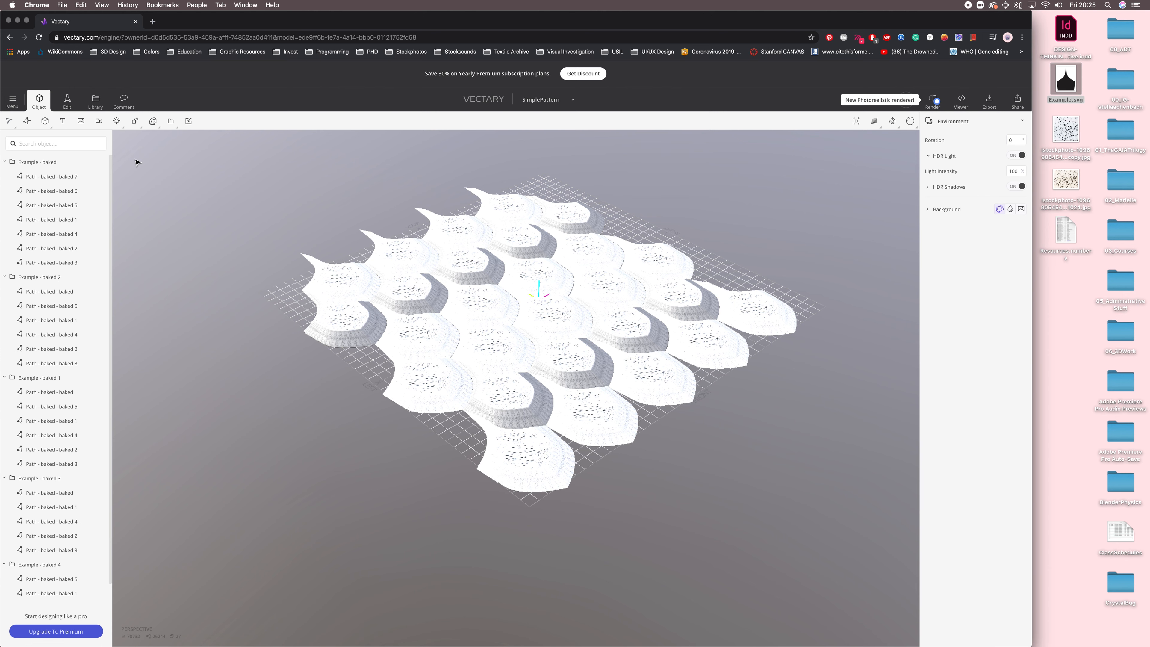
left_click(97, 100)
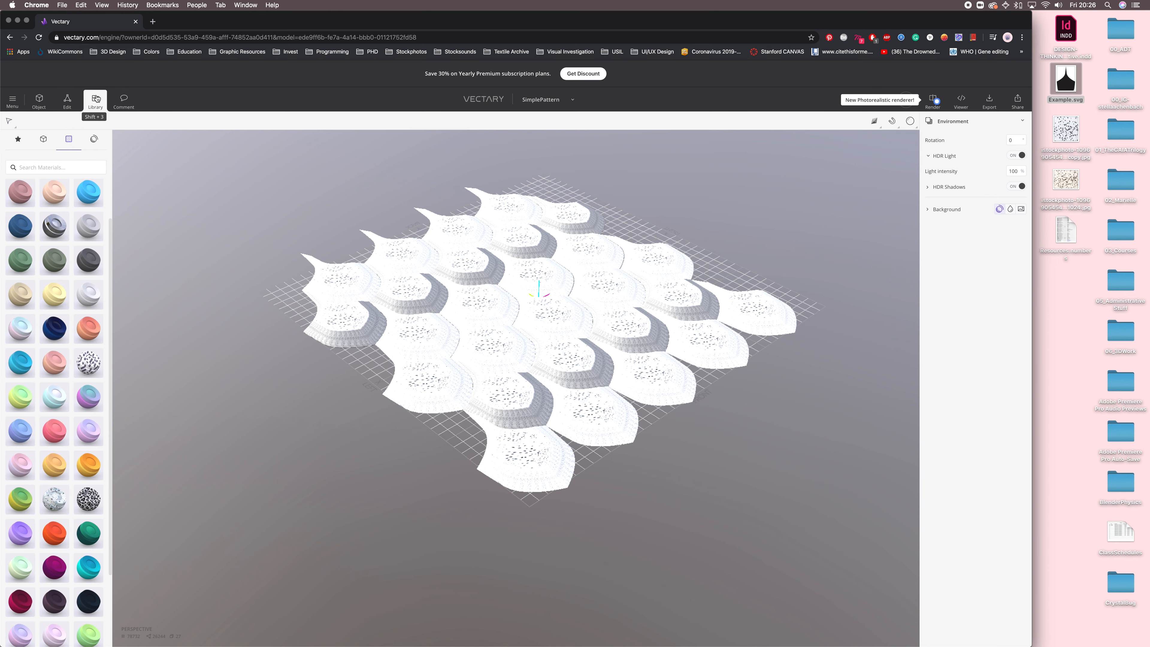
left_click(94, 141)
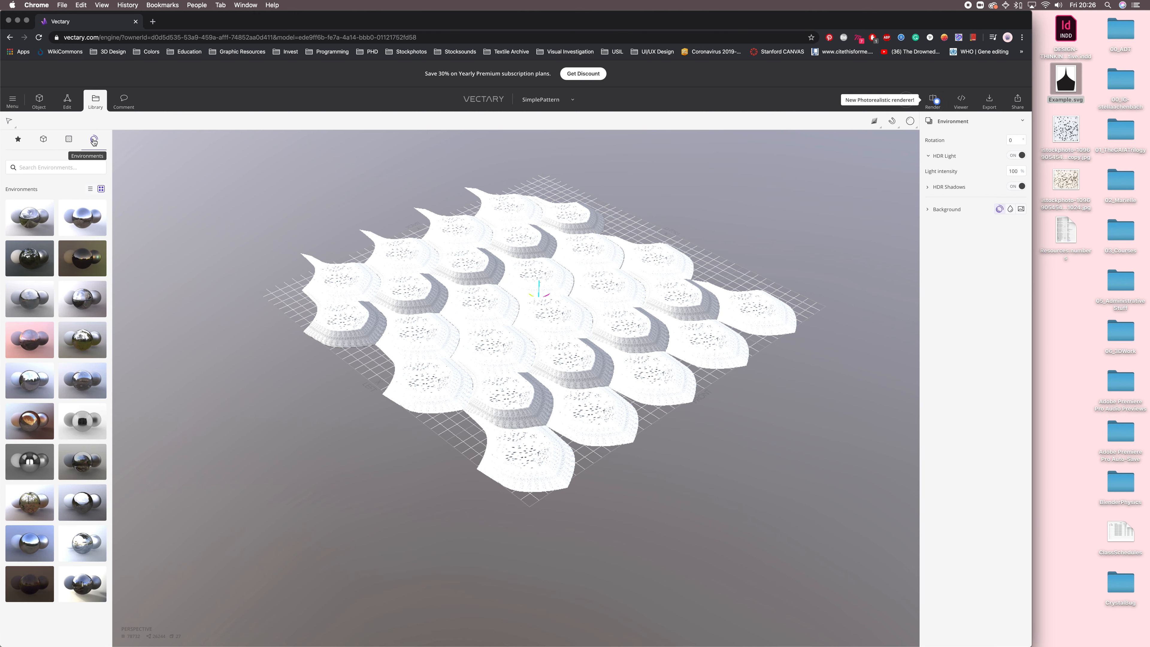
left_click(40, 344)
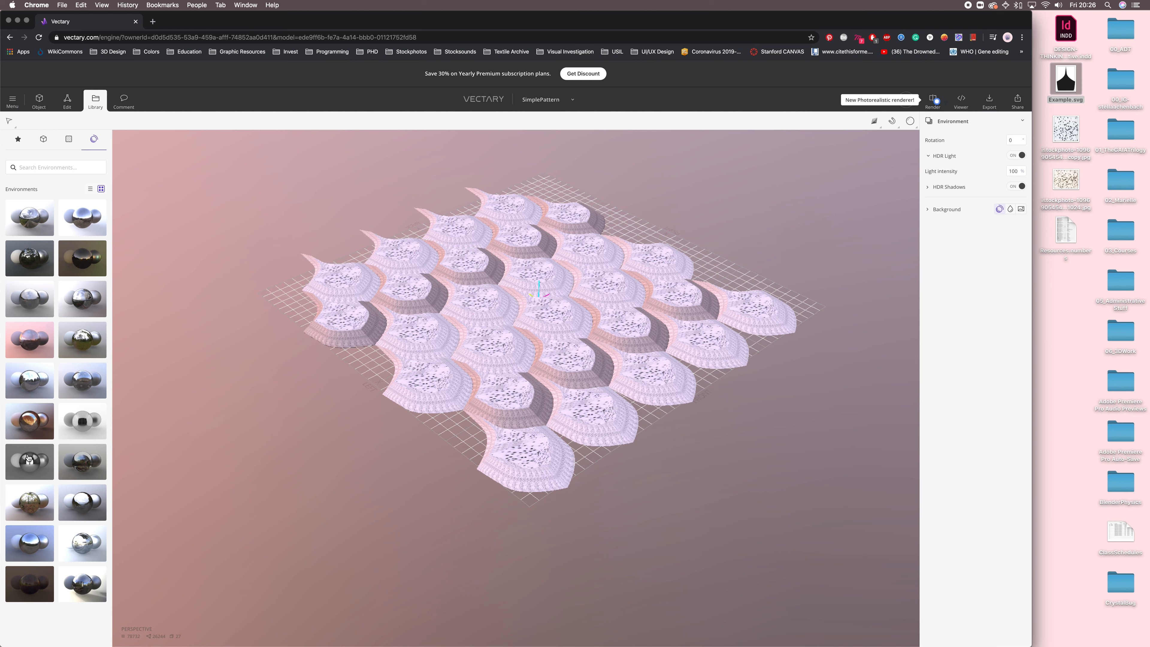
left_click(32, 425)
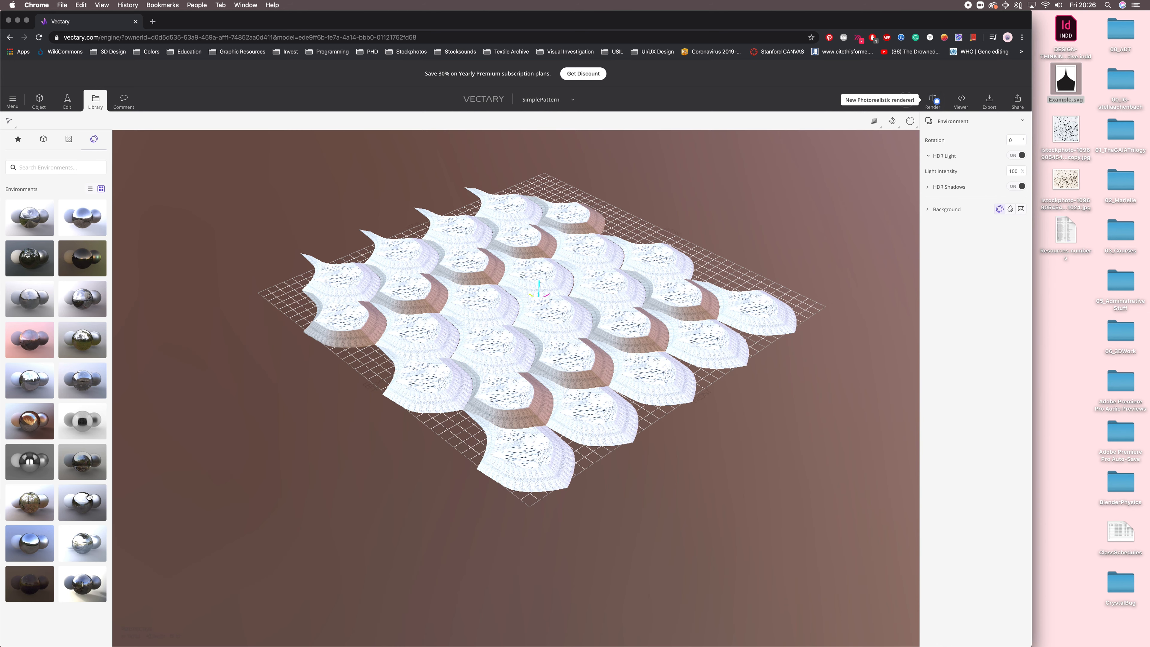
left_click(39, 499)
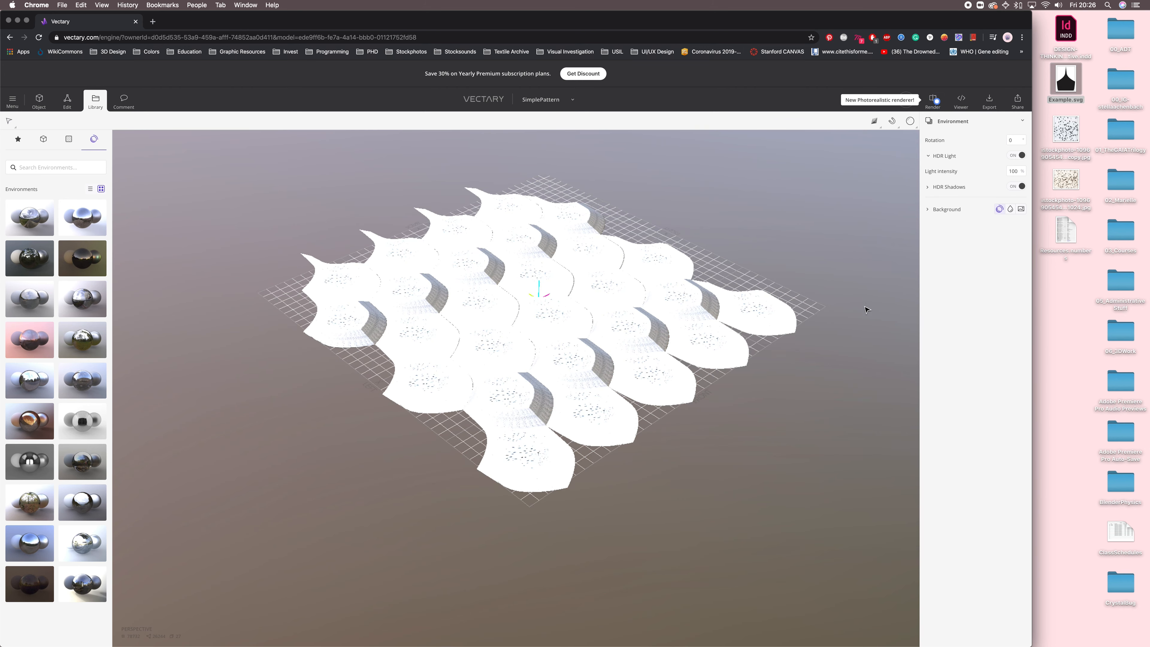
- Select all the scales in the pattern and assign the flaky_base texture as their ambient occlusion map
left_click(794, 323)
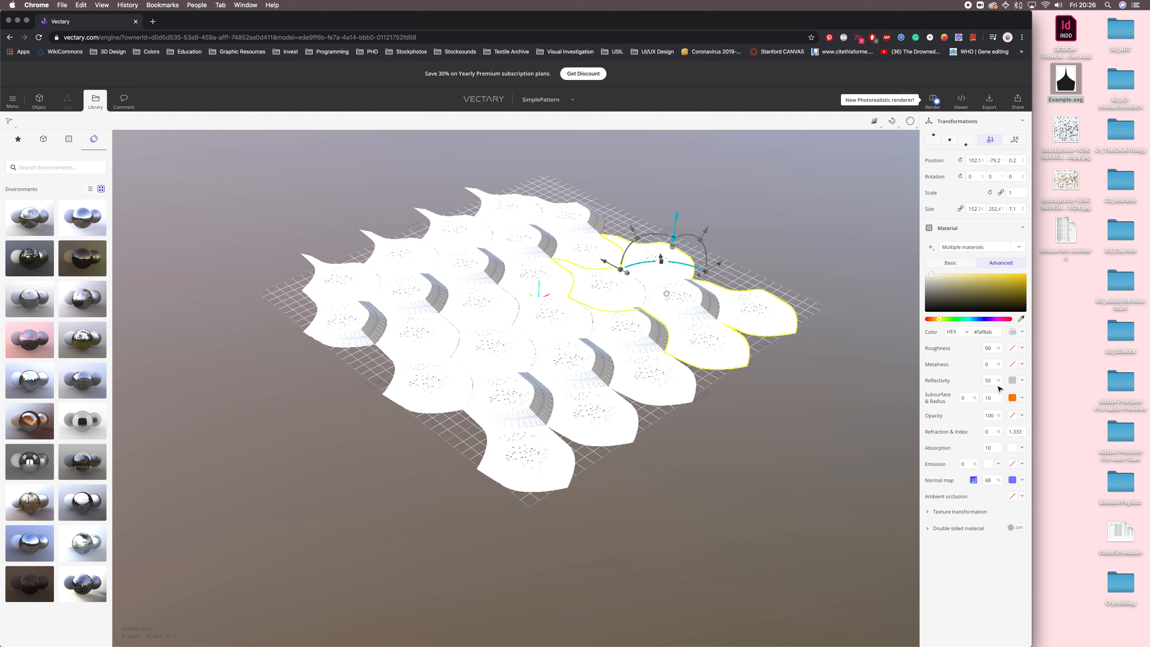
left_click(636, 391, "shift")
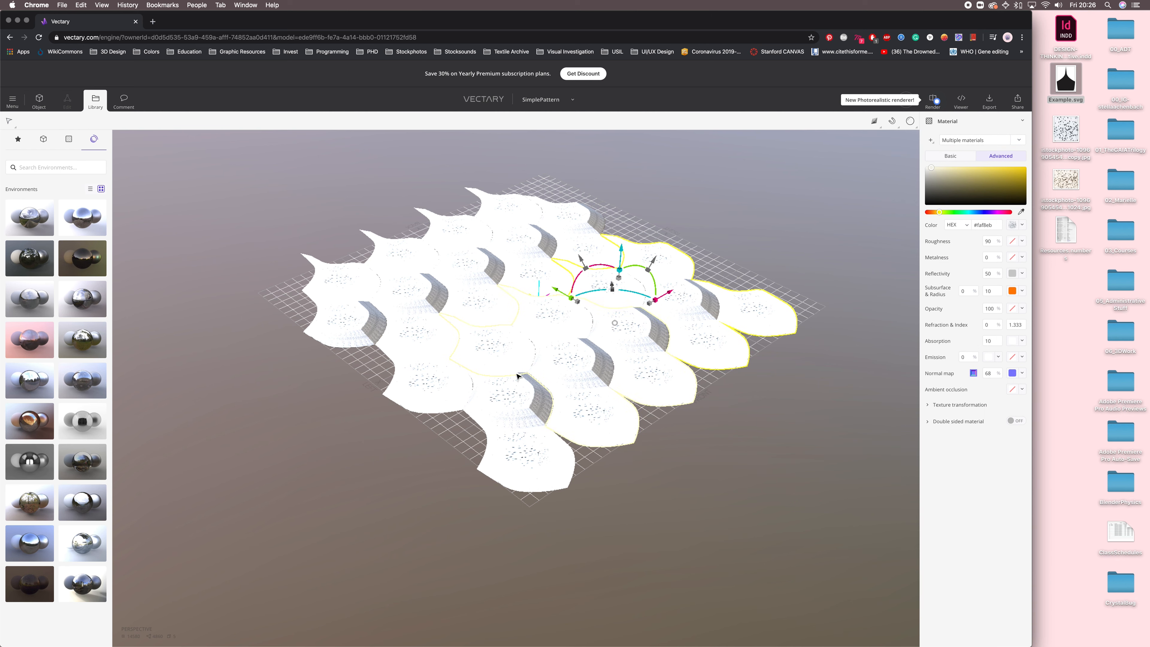
left_click(506, 406, "shift")
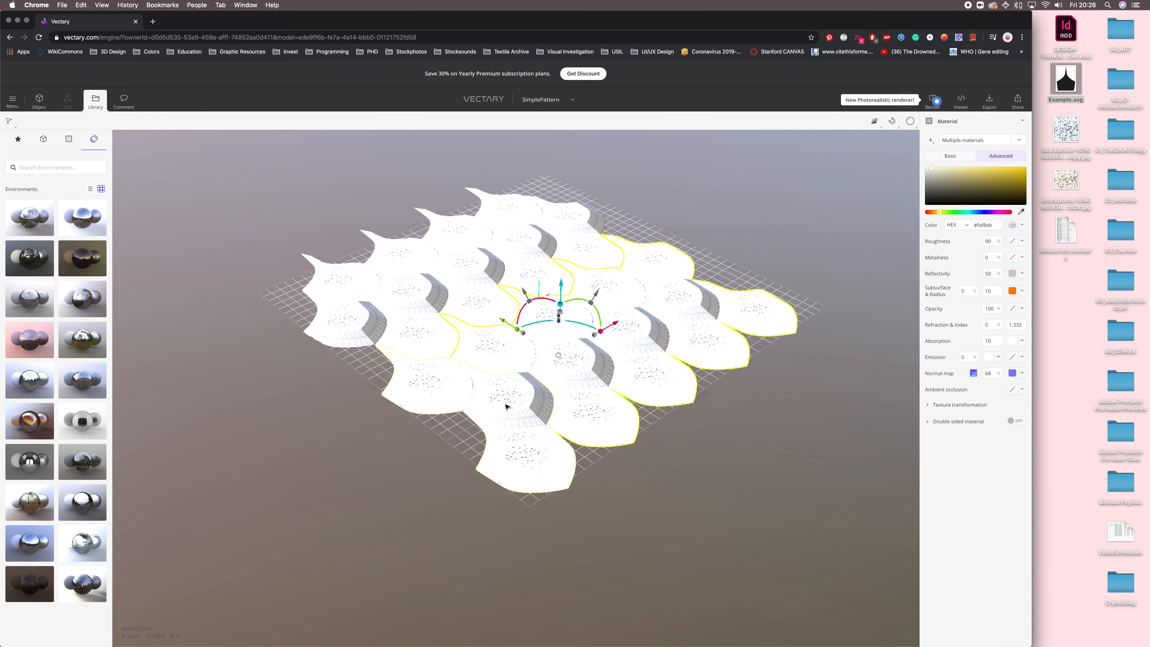
left_click(472, 258, "shift")
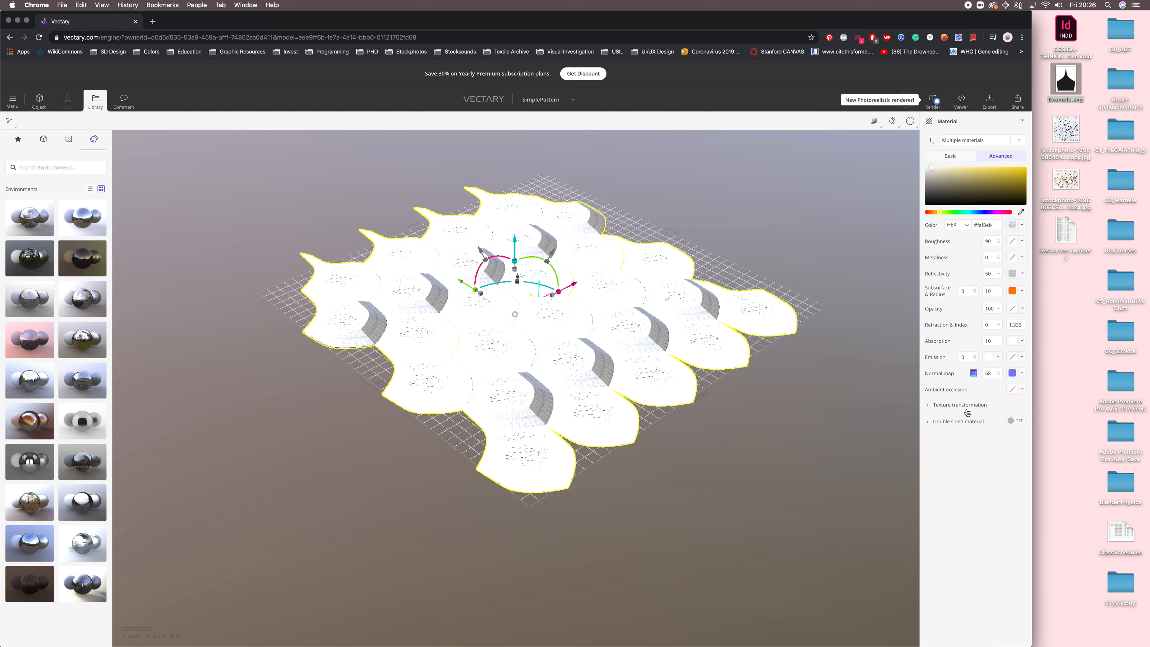
left_click(1022, 390)
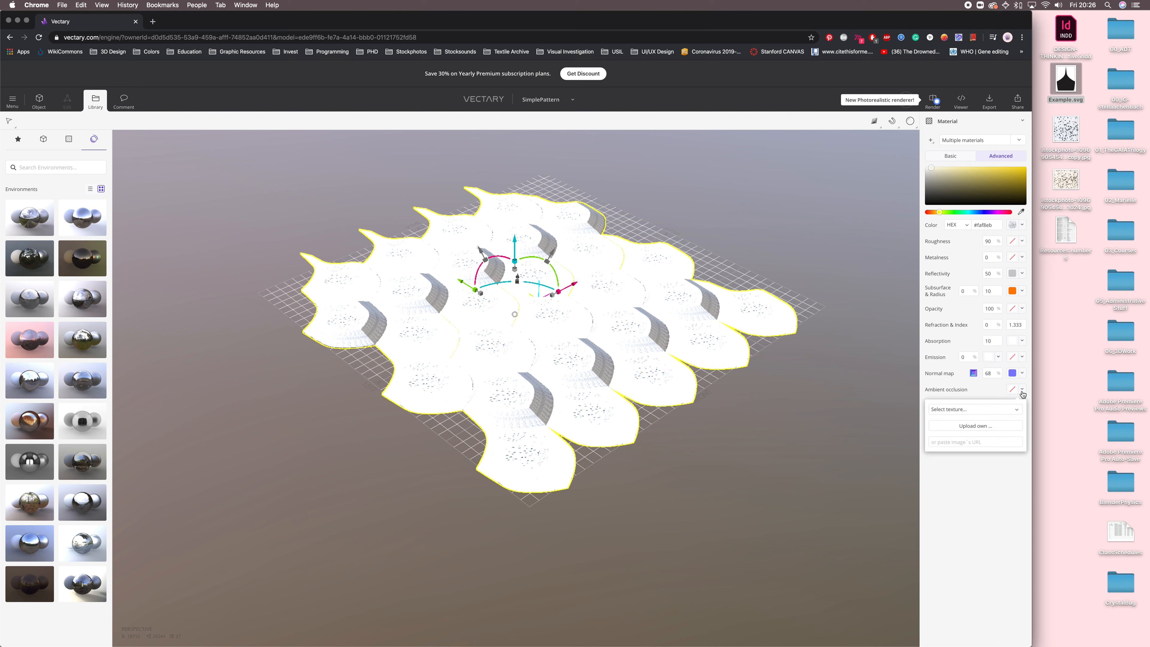
left_click(1014, 409)
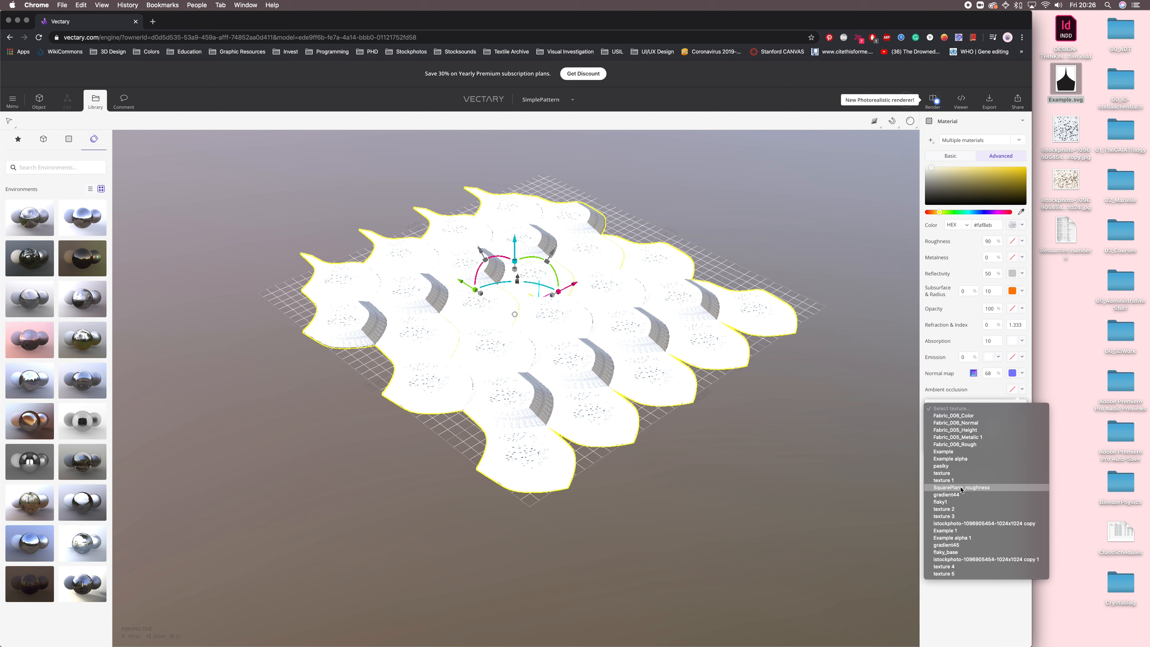
left_click(957, 552)
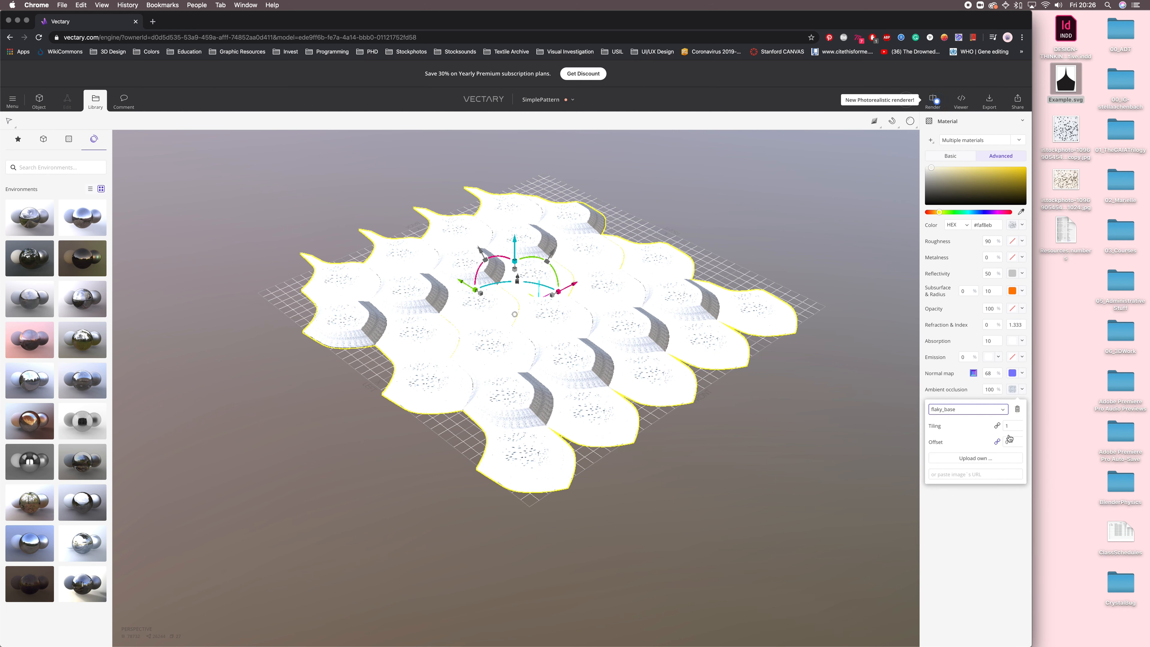
left_click(978, 527)
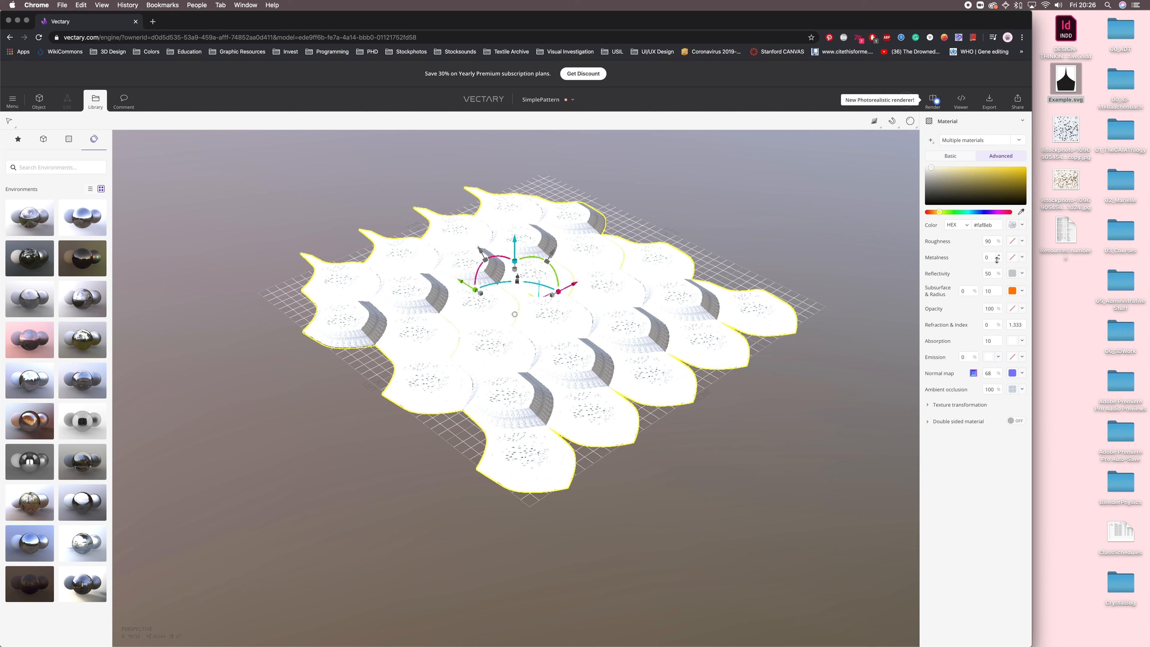
- Set the selected scales' material to metalness 92%, reflectivity 100% and roughness 15%
left_click_drag(997, 257, 1009, 214)
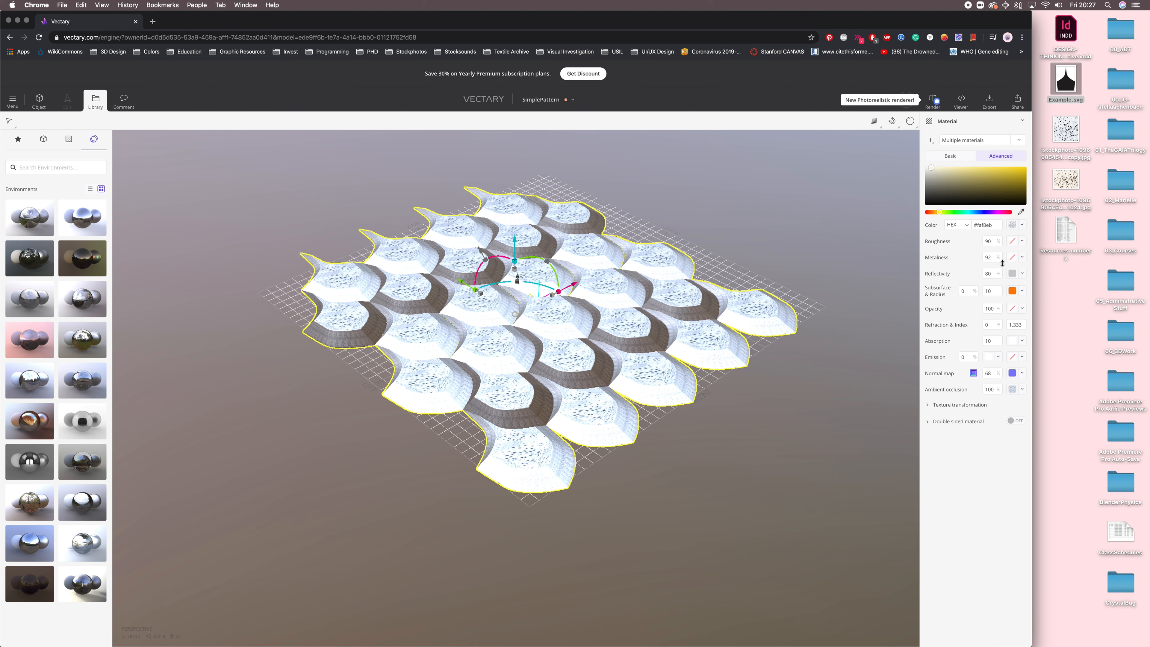
left_click_drag(1002, 263, 1005, 216)
left_click_drag(997, 240, 1002, 274)
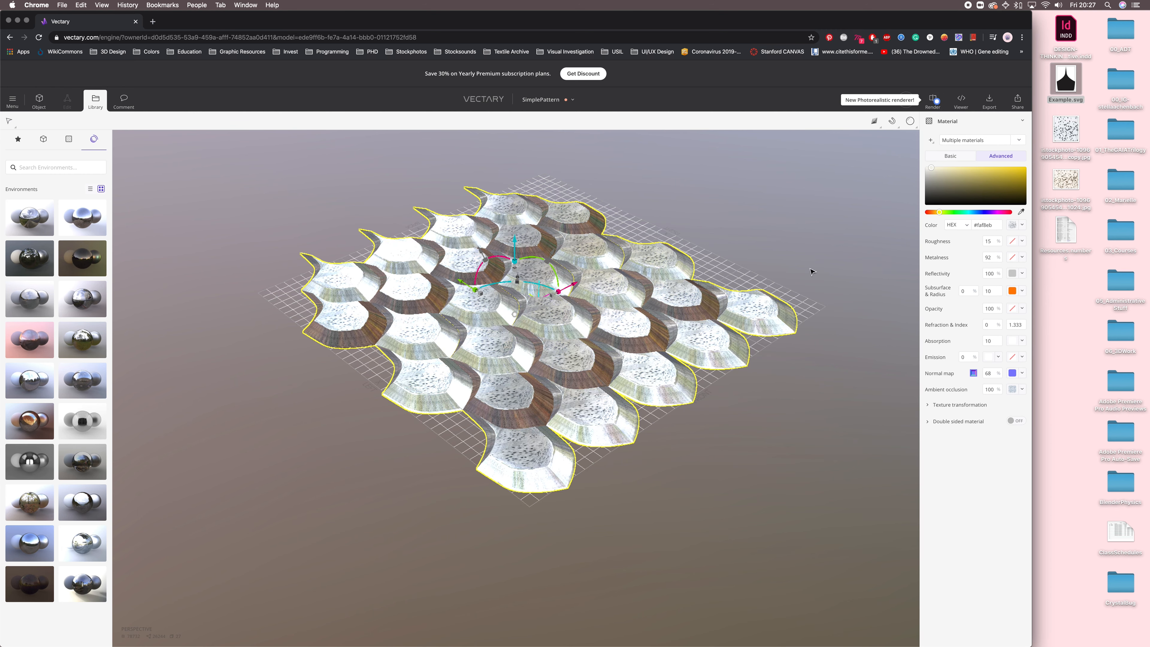
- Apply the pink library environment to the scene around the metallic scales
left_click(48, 344)
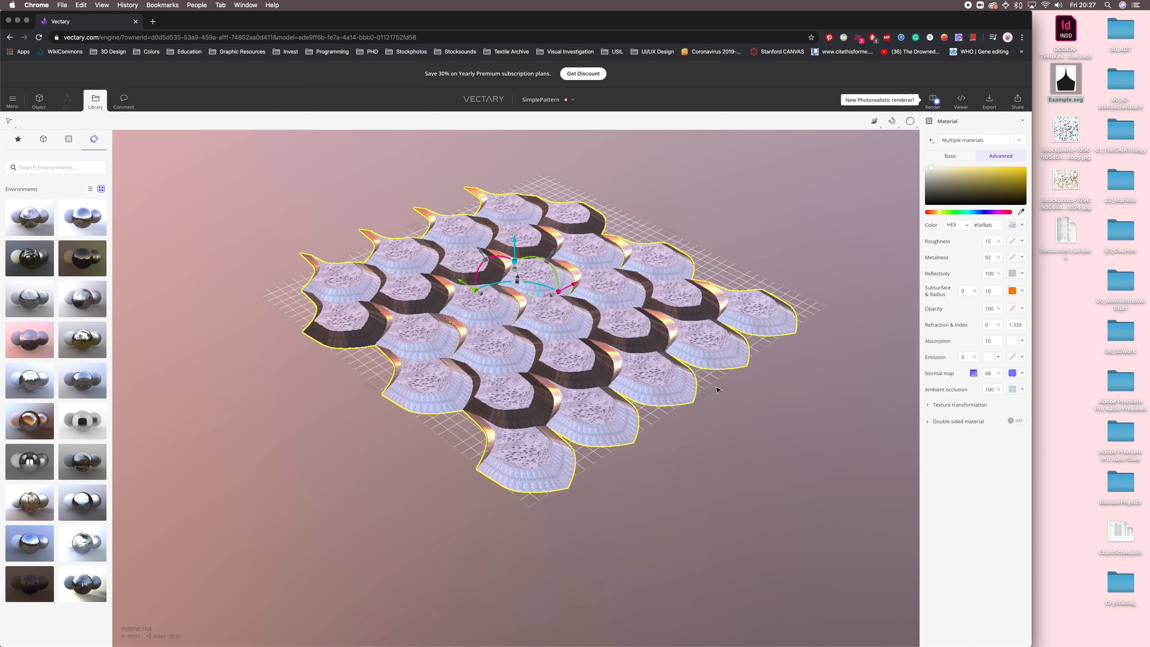
left_click_drag(716, 390, 497, 384)
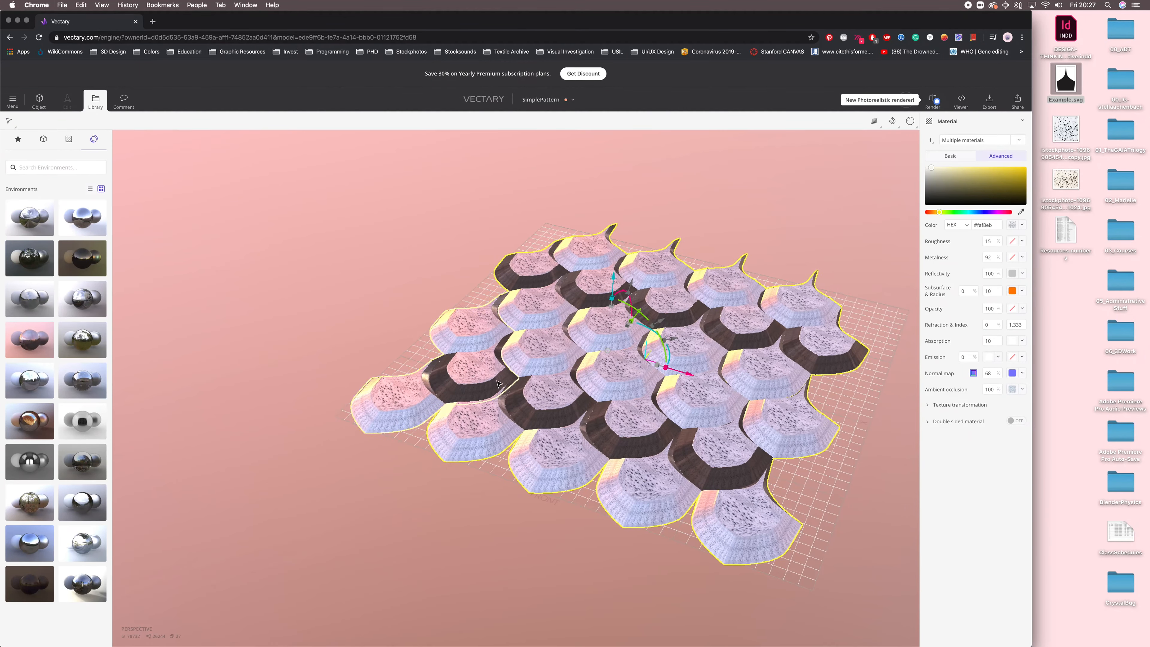
middle_click_drag(780, 271, 673, 279)
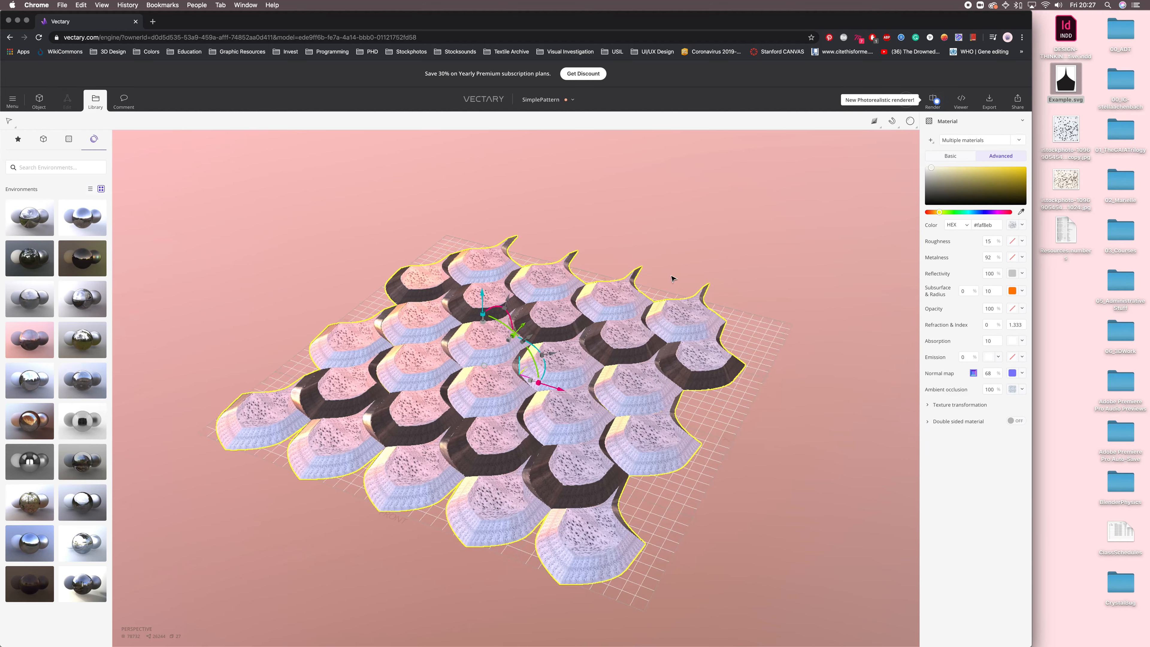
- Render an Instant preview of the pattern at Medium quality, deselect the scales, and begin a screen-area capture of the result
left_click(910, 121)
left_click(873, 198)
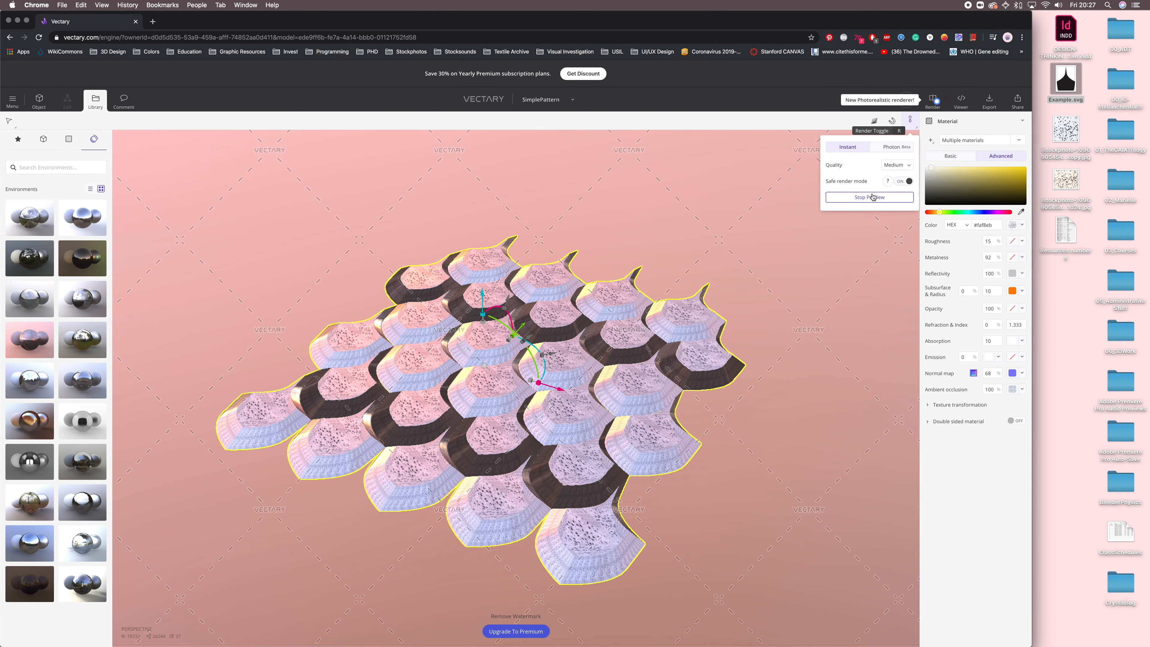
left_click(790, 236)
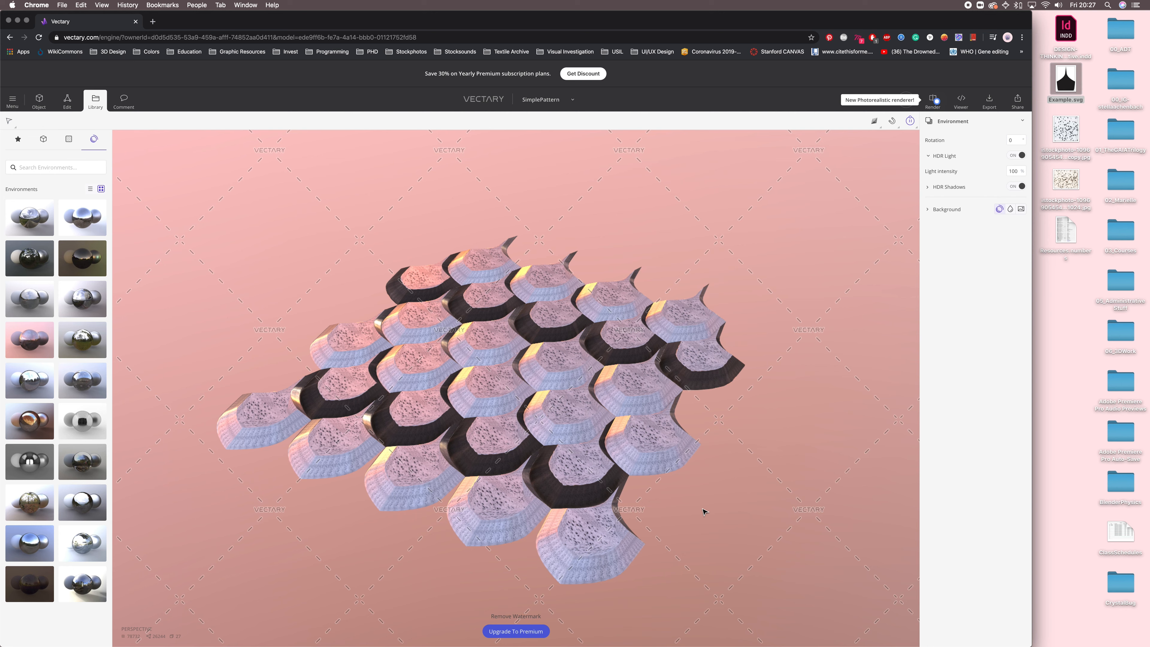
key("super+shift+4")
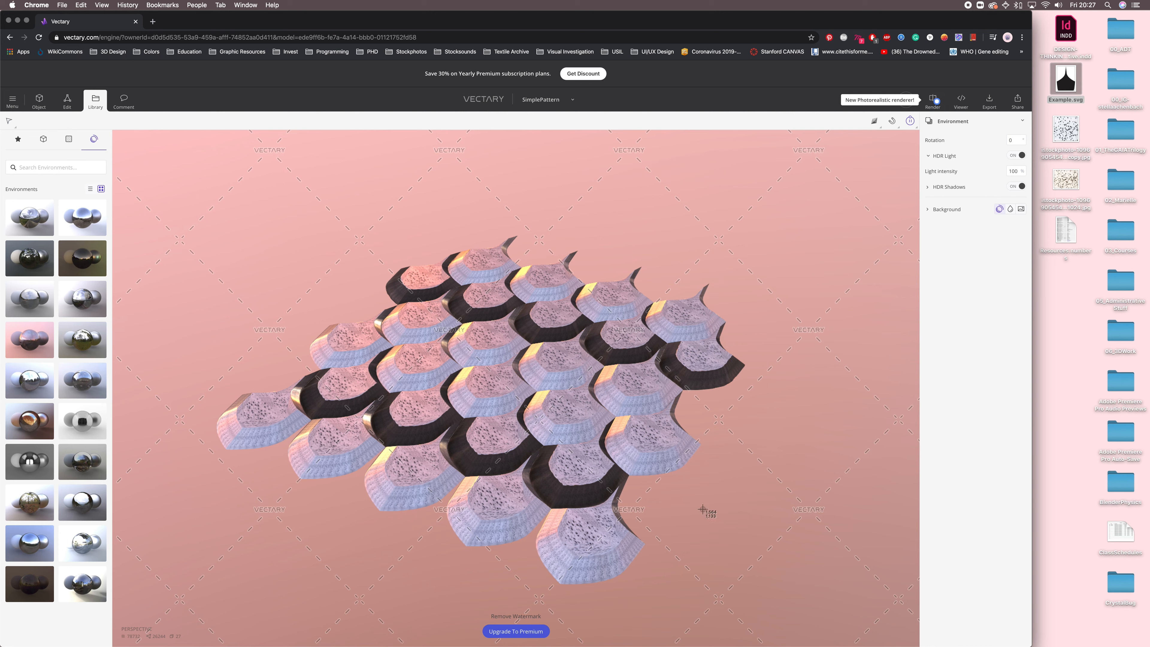